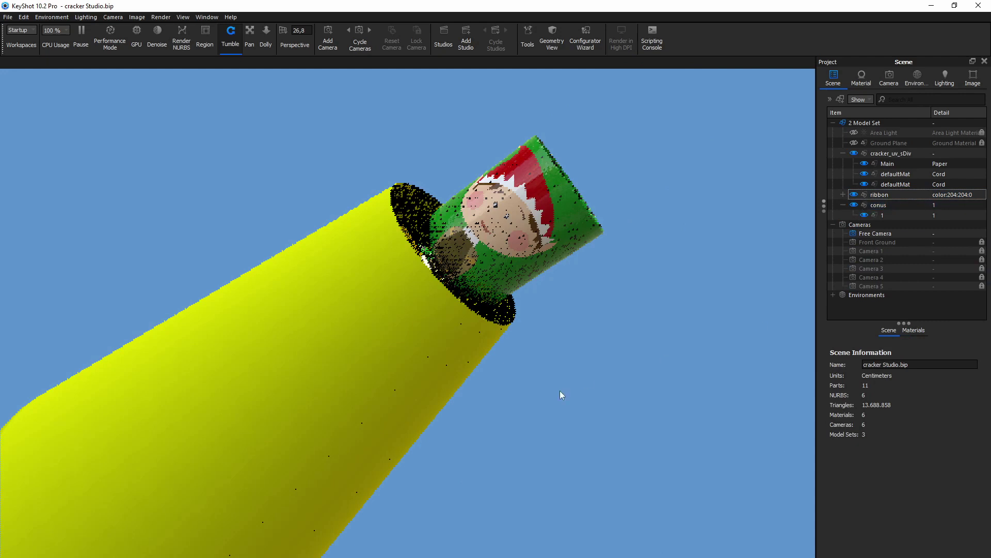
# - Select the conus cone and rotate it about 4° around Z to align with the cracker tube
pyautogui.scroll(-5, 559, 390)
pyautogui.moveTo(560, 390); pyautogui.dragTo(362, 500)
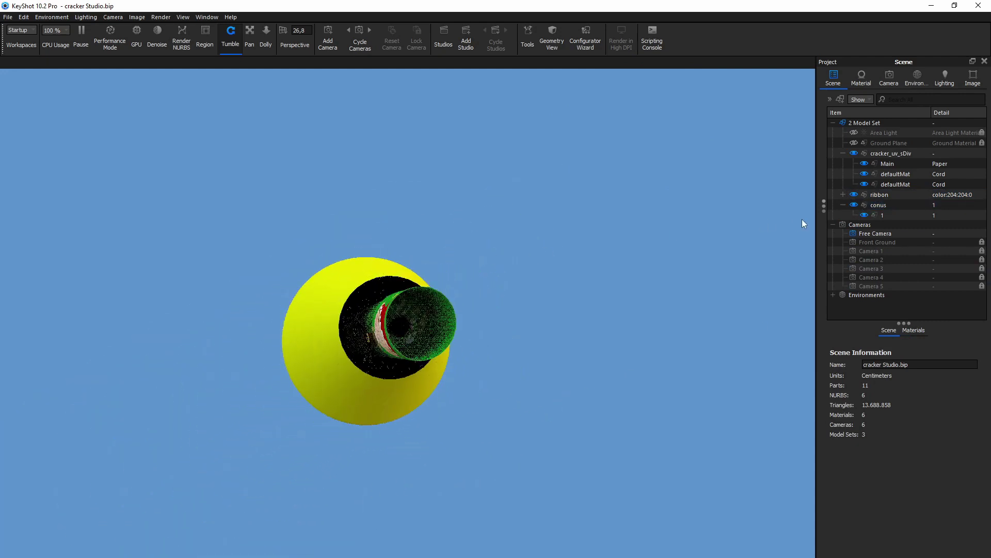
pyautogui.click(878, 205)
pyautogui.click(899, 351)
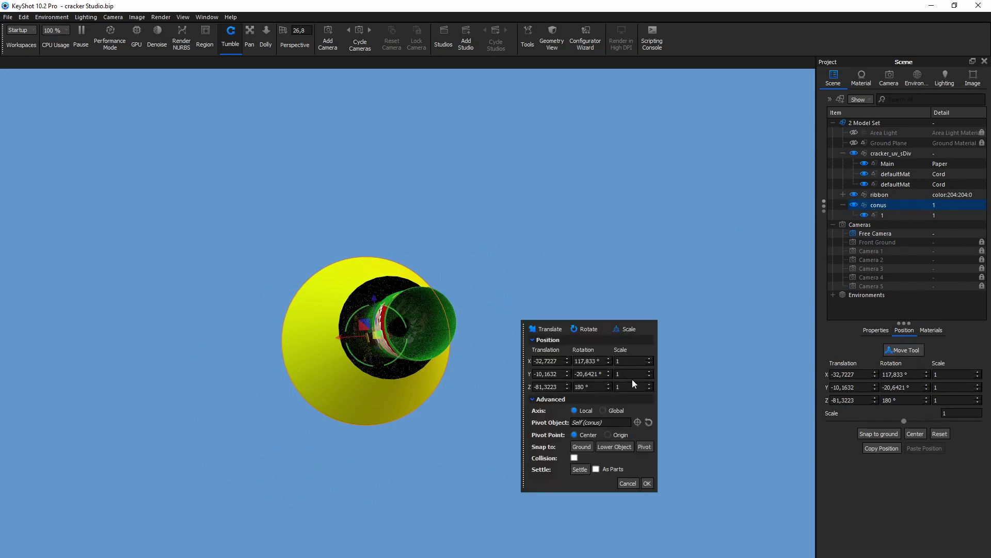
pyautogui.moveTo(381, 436); pyautogui.dragTo(377, 482)
pyautogui.moveTo(371, 311); pyautogui.dragTo(368, 310)
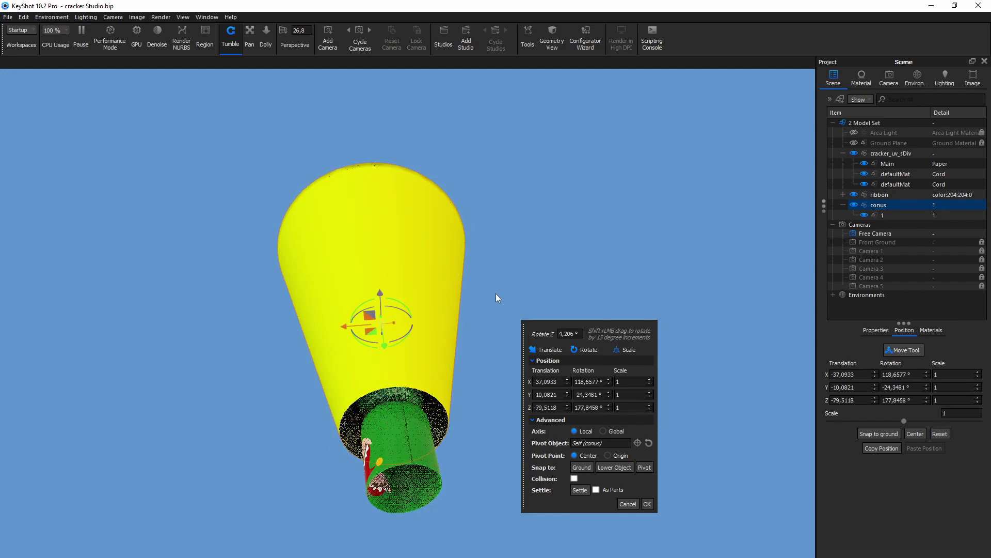
pyautogui.moveTo(533, 250); pyautogui.dragTo(646, 504)
pyautogui.click(647, 503)
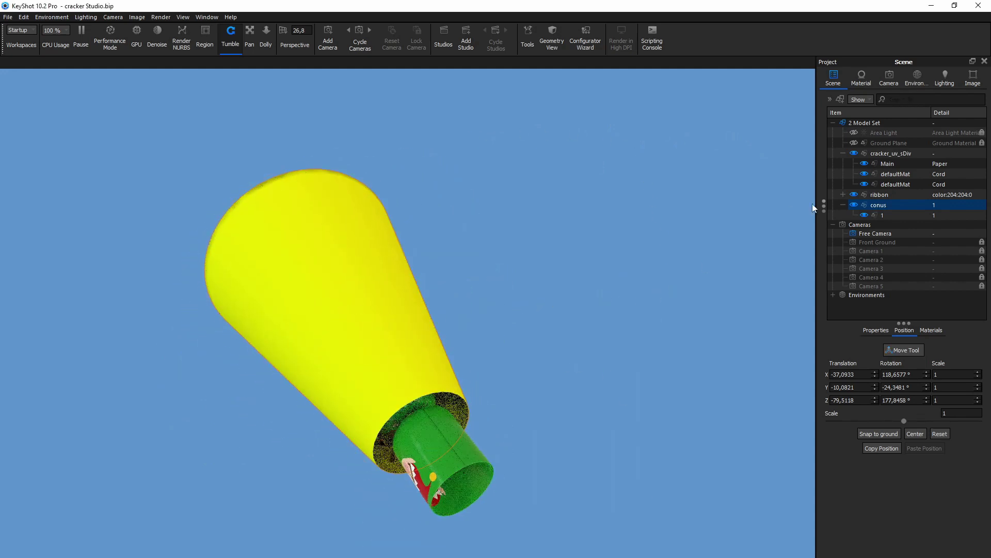
pyautogui.moveTo(669, 331); pyautogui.dragTo(621, 351)
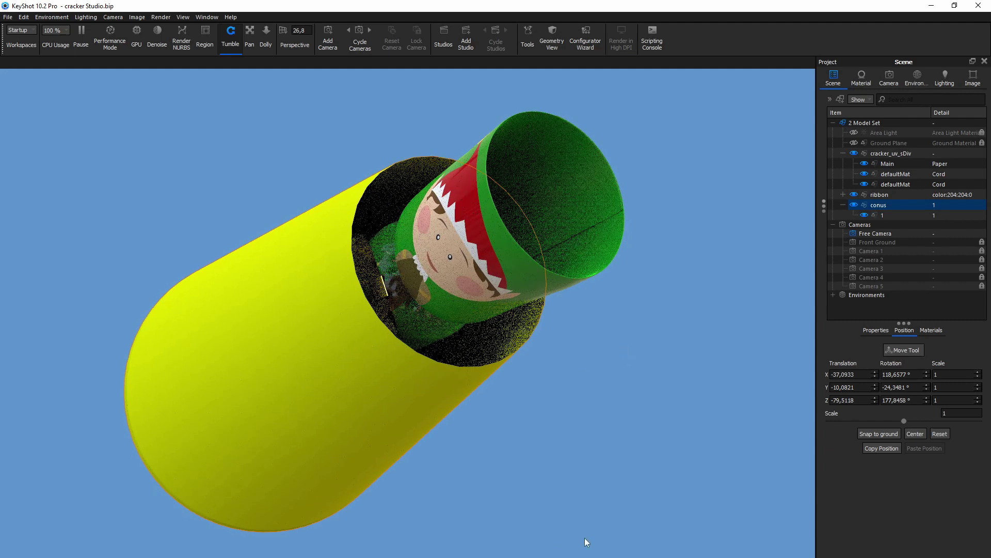
# - Rename the cone's material to Confetti and make it a measured Gold Metal
pyautogui.doubleClick(379, 446)
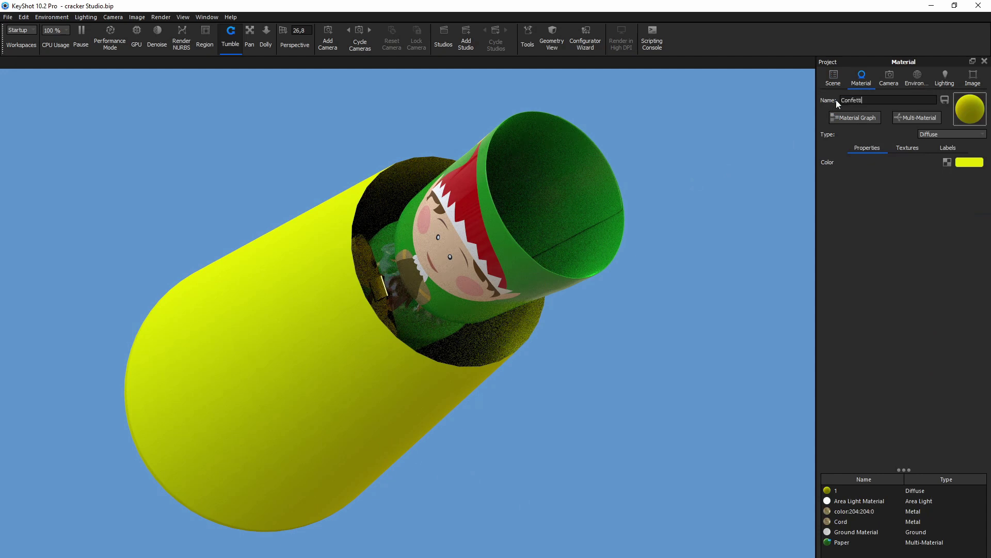
pyautogui.press('Return')
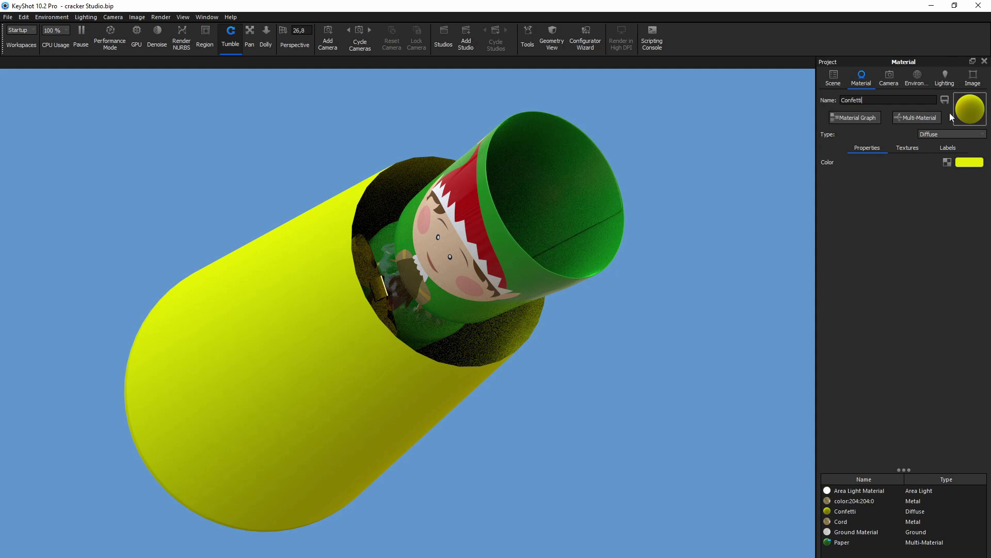
pyautogui.click(978, 134)
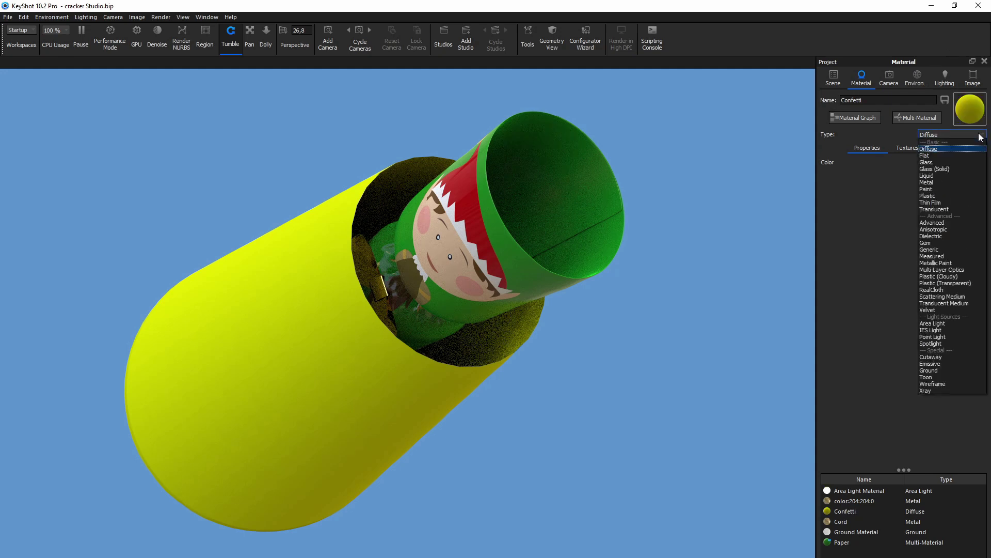
pyautogui.click(930, 182)
pyautogui.click(950, 162)
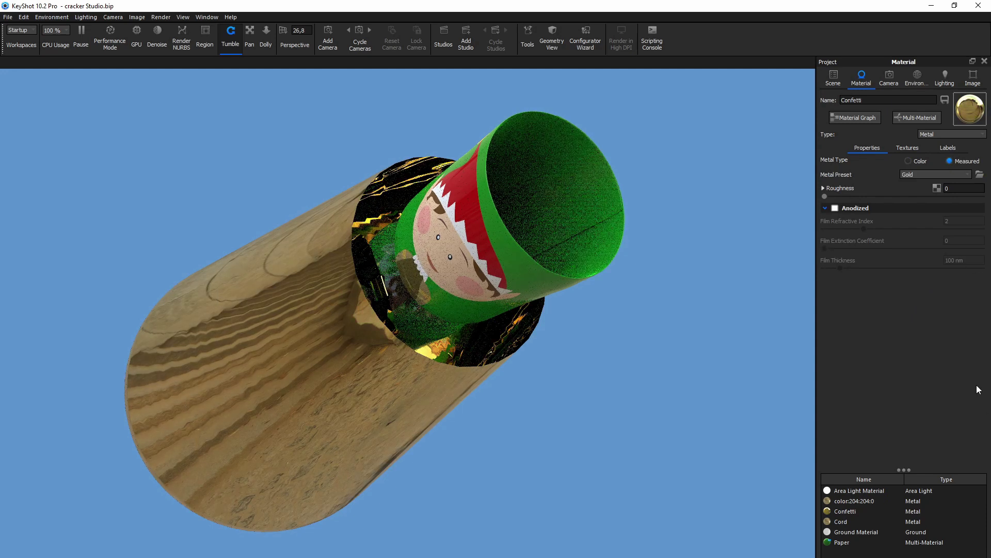
# - Open the Confetti material graph and tidy the Metal and Material nodes side by side
pyautogui.click(875, 117)
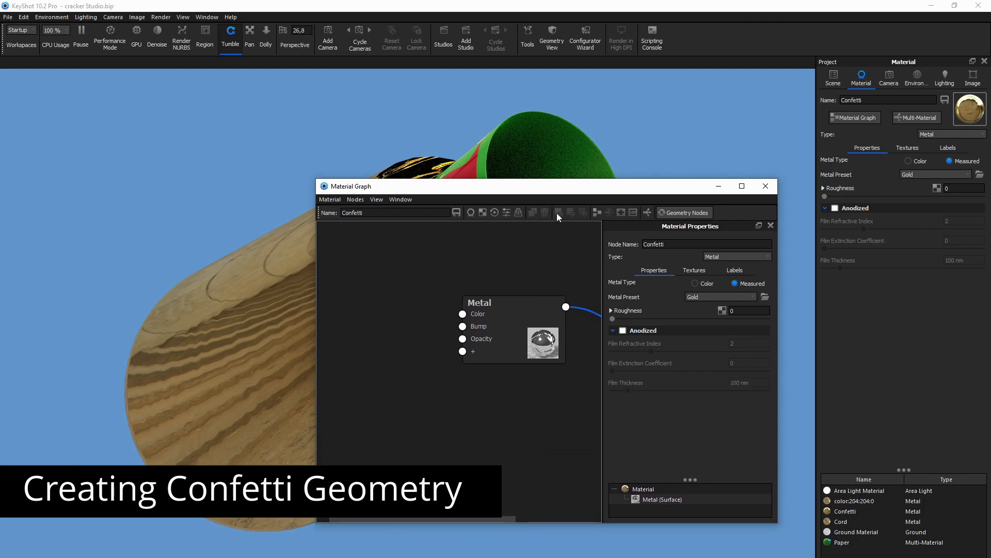
pyautogui.moveTo(568, 187); pyautogui.dragTo(726, 86)
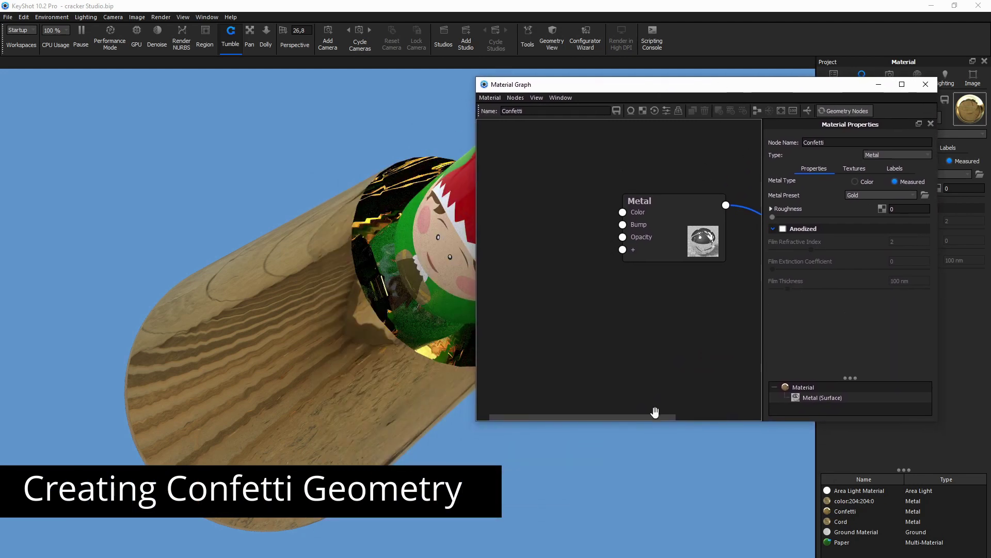
pyautogui.moveTo(659, 417); pyautogui.dragTo(701, 417)
pyautogui.click(757, 110)
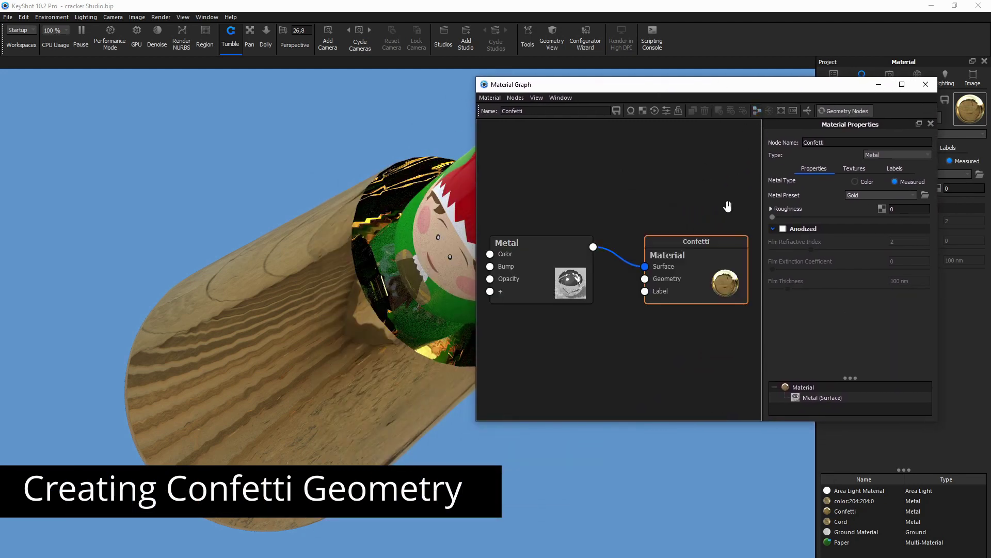
pyautogui.moveTo(567, 264); pyautogui.dragTo(585, 185)
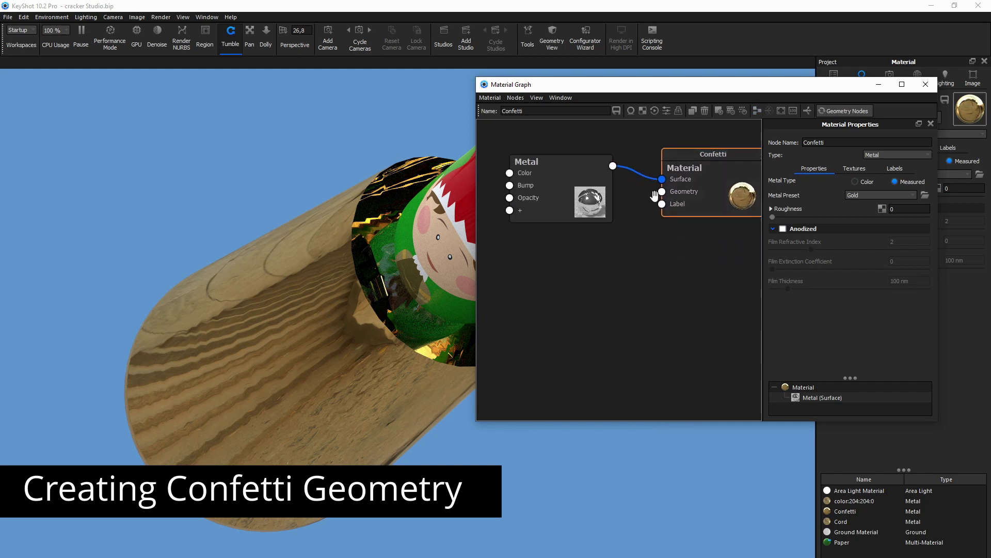
pyautogui.moveTo(687, 191)
pyautogui.mouseDown()
pyautogui.moveTo(681, 184)
pyautogui.moveTo(680, 193)
pyautogui.mouseUp()
pyautogui.moveTo(580, 195); pyautogui.dragTo(584, 189)
pyautogui.moveTo(687, 185); pyautogui.dragTo(683, 184)
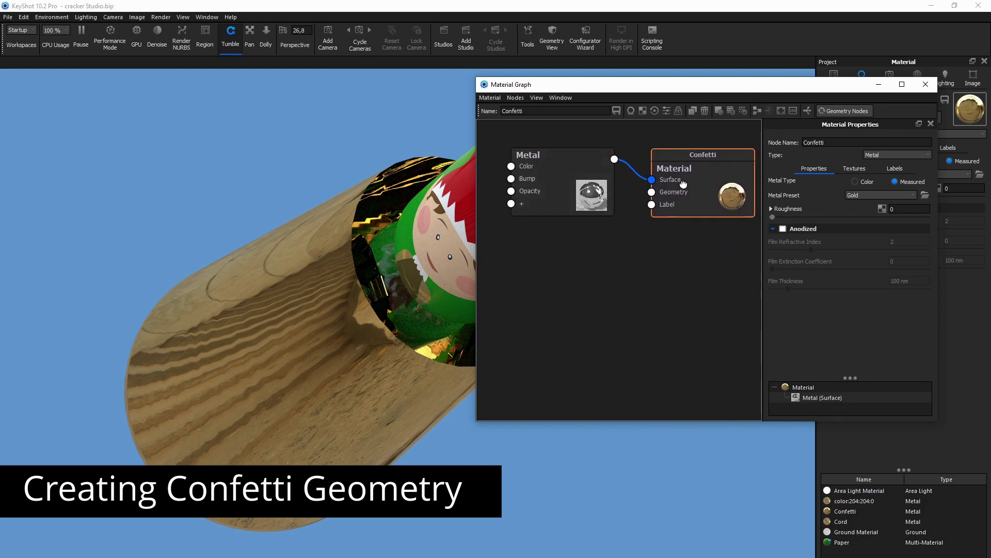
# - Add a Flakes geometry node and connect it to the material's Geometry input
pyautogui.rightClick(599, 266)
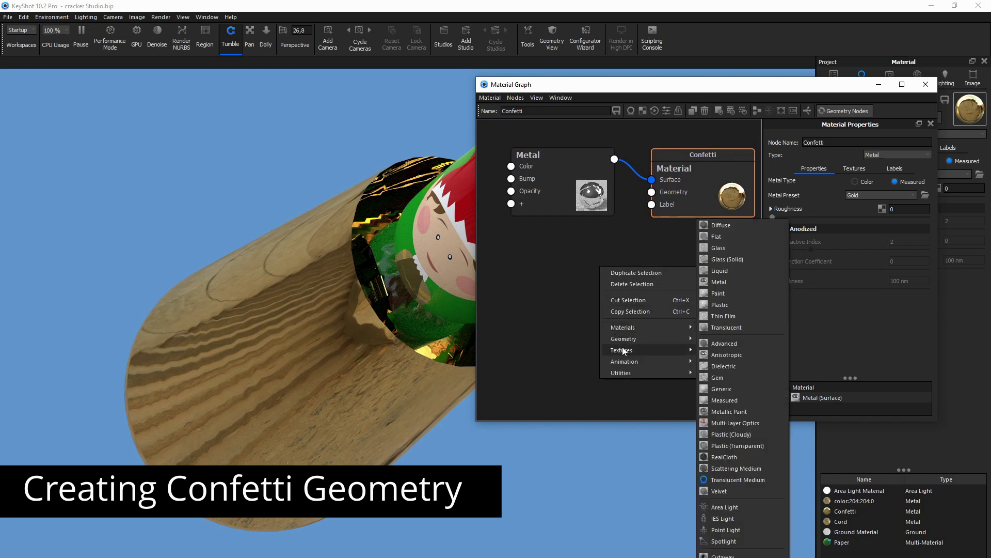
pyautogui.moveTo(624, 340)
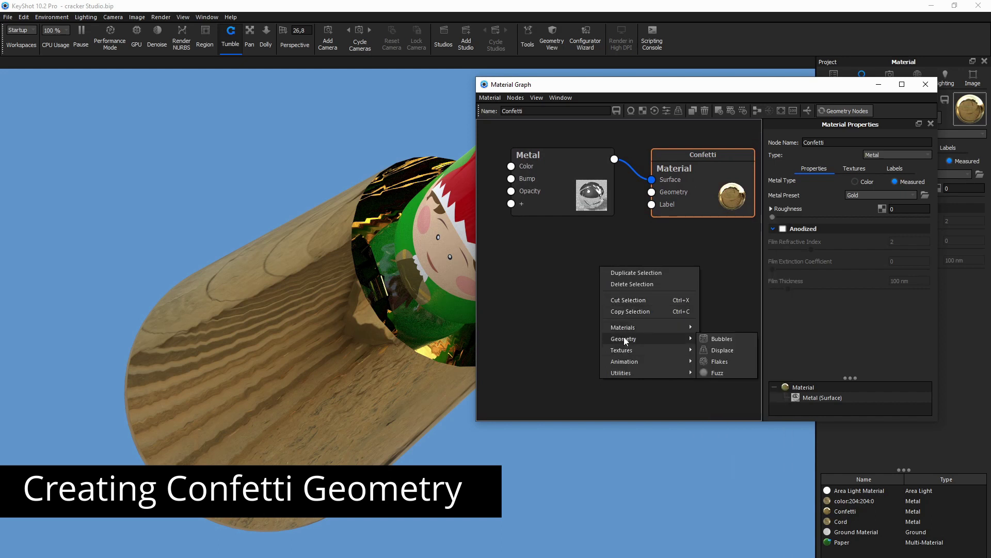
pyautogui.click(714, 361)
pyautogui.moveTo(680, 296); pyautogui.dragTo(652, 191)
pyautogui.moveTo(587, 306); pyautogui.dragTo(589, 264)
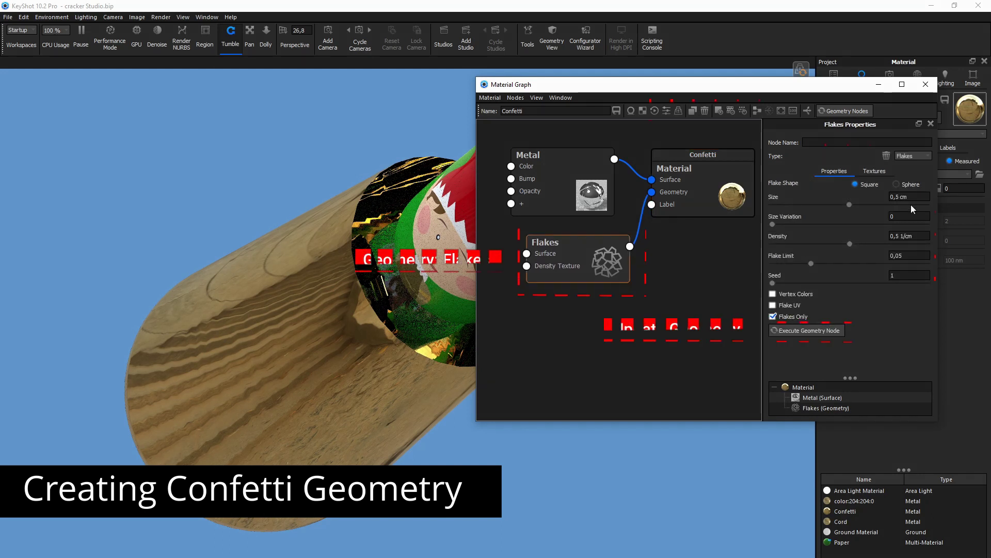
# - Set the flakes to 2 cm size and 0,05 1/cm density, then execute the geometry node
pyautogui.click(884, 196)
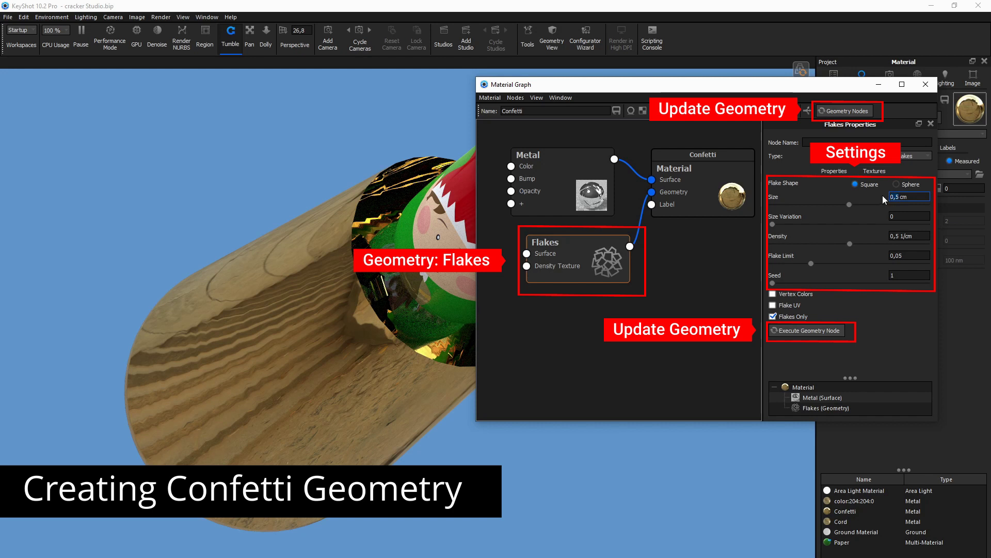
pyautogui.write('2')
pyautogui.press('Return')
pyautogui.click(899, 236)
pyautogui.click(908, 256)
pyautogui.click(908, 275)
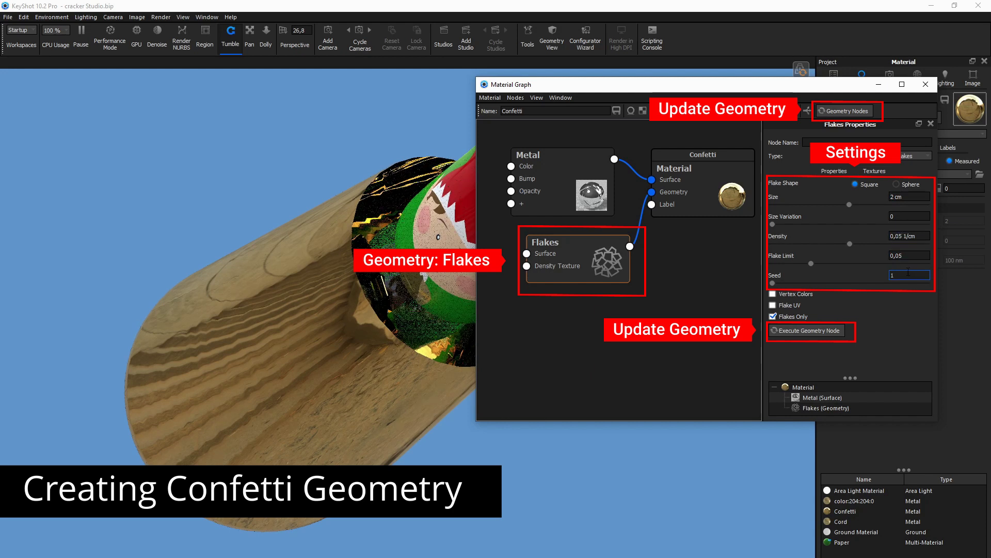
pyautogui.click(821, 331)
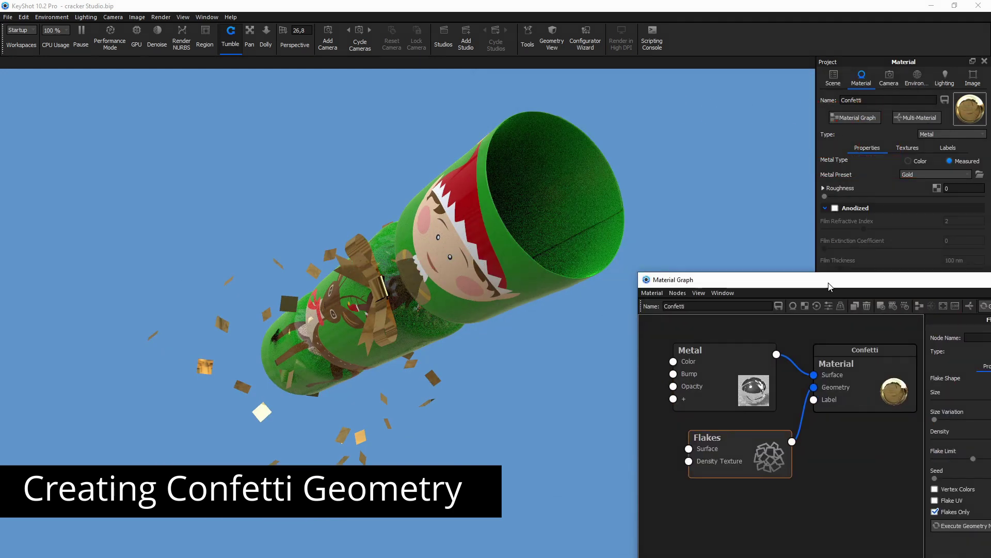
# - Regenerate the confetti with 3 cm flakes, 0,08 density and seed 12
pyautogui.moveTo(825, 287)
pyautogui.mouseDown()
pyautogui.moveTo(648, 194)
pyautogui.moveTo(620, 166)
pyautogui.mouseUp()
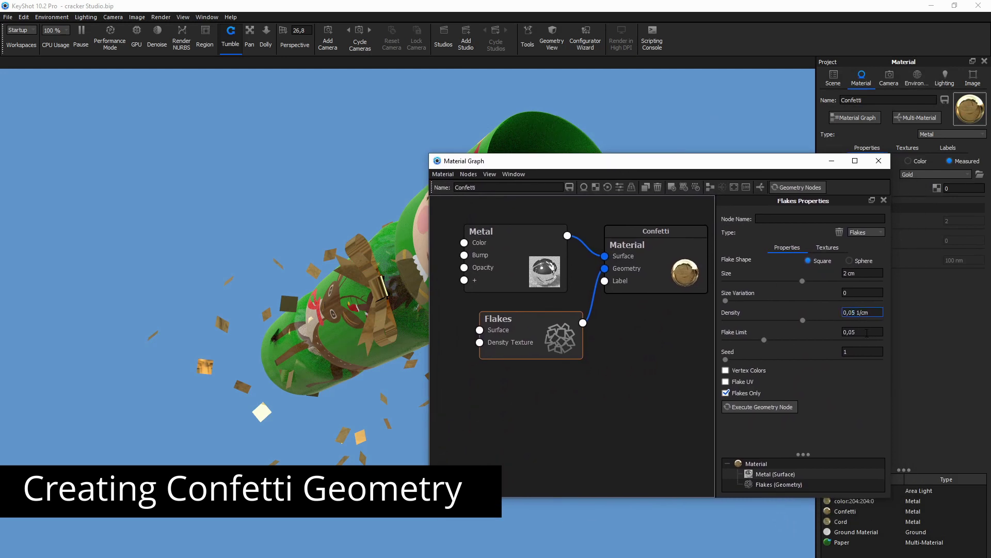
pyautogui.click(777, 407)
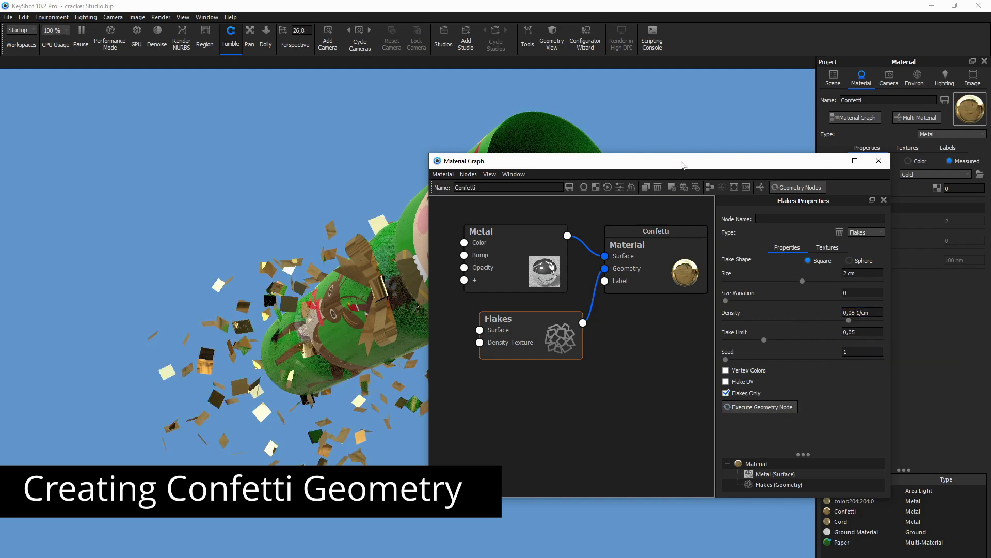
pyautogui.moveTo(695, 161); pyautogui.dragTo(735, 182)
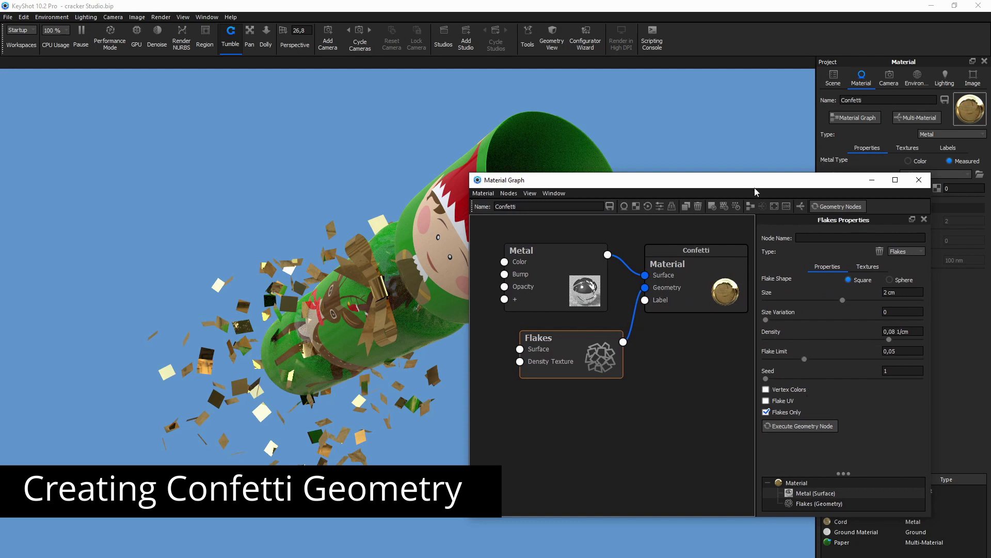
pyautogui.moveTo(754, 192); pyautogui.dragTo(780, 158)
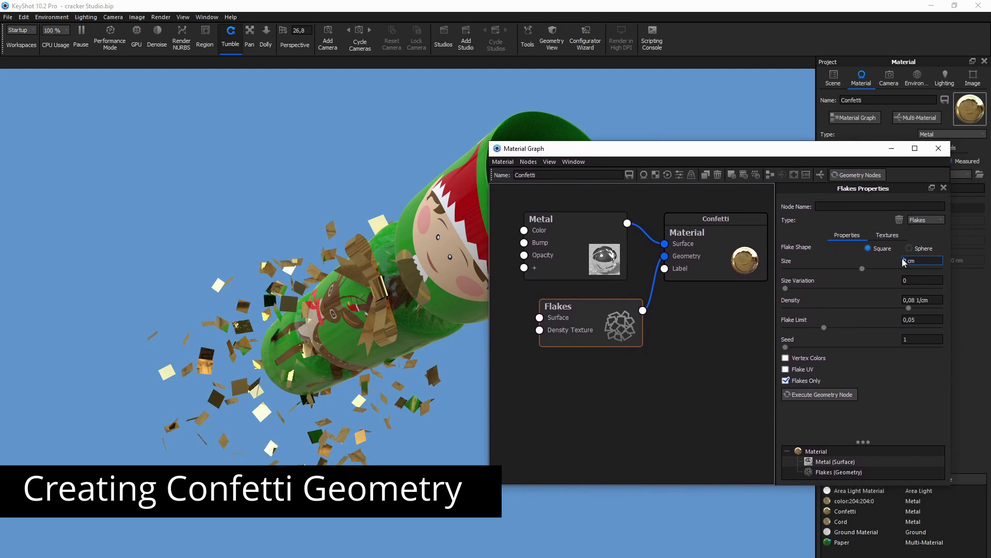
pyautogui.click(837, 394)
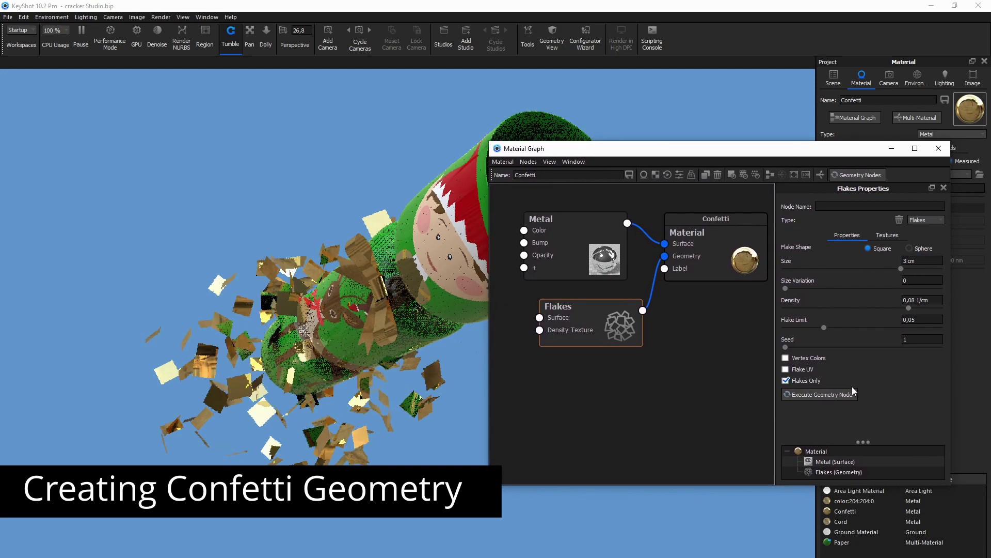
pyautogui.moveTo(721, 148); pyautogui.dragTo(752, 132)
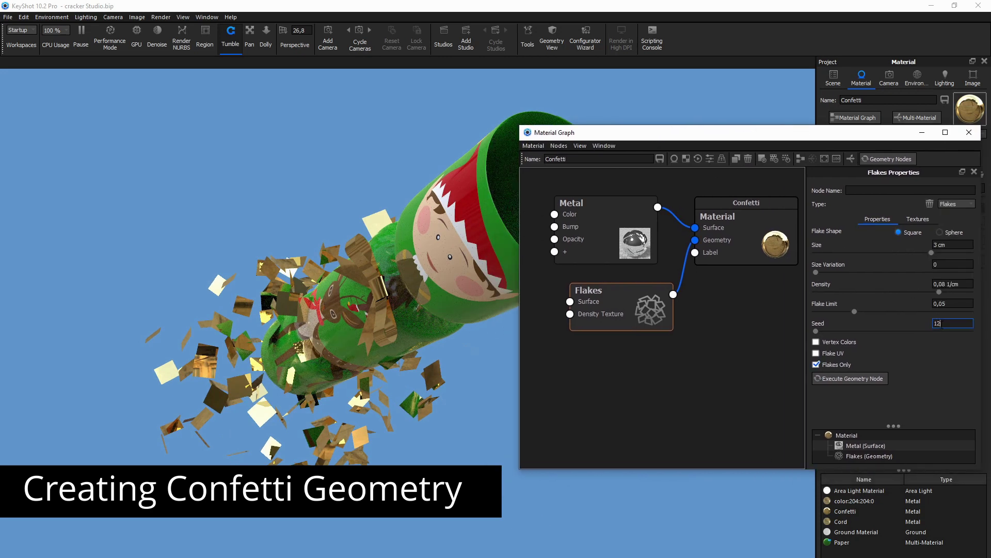
pyautogui.press('Return')
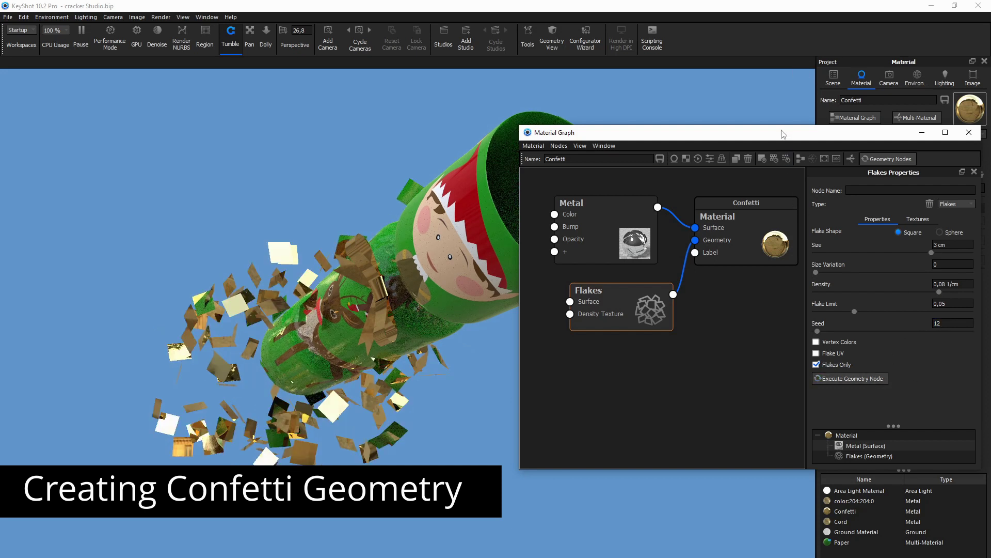
pyautogui.moveTo(782, 134); pyautogui.dragTo(744, 145)
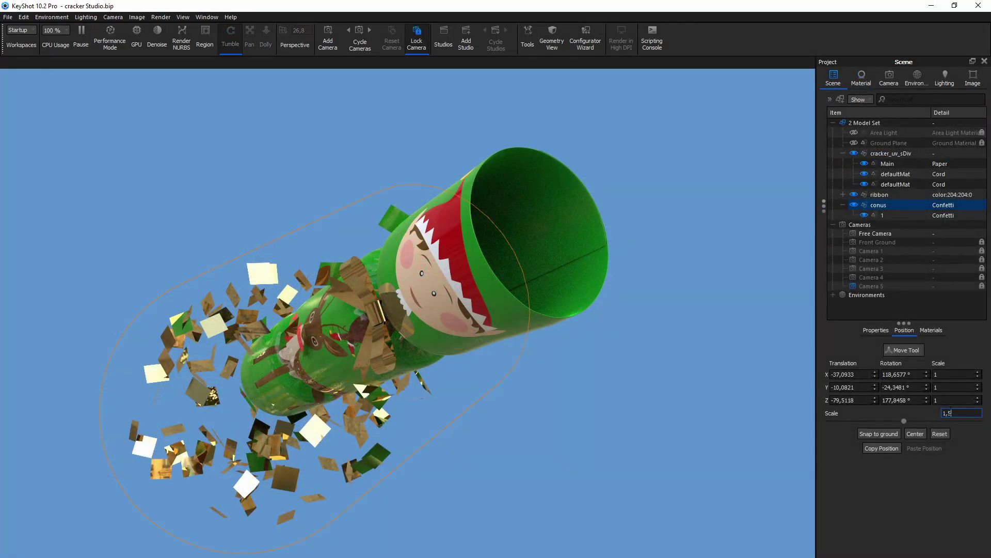
# - Scale the confetti cone uniformly to 2
pyautogui.press('Return')
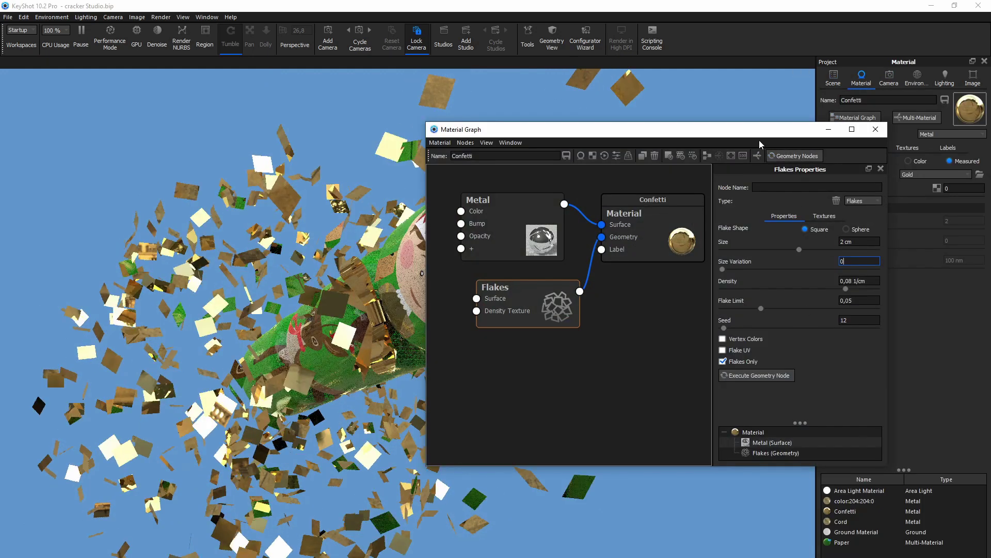
pyautogui.moveTo(752, 136); pyautogui.dragTo(556, 199)
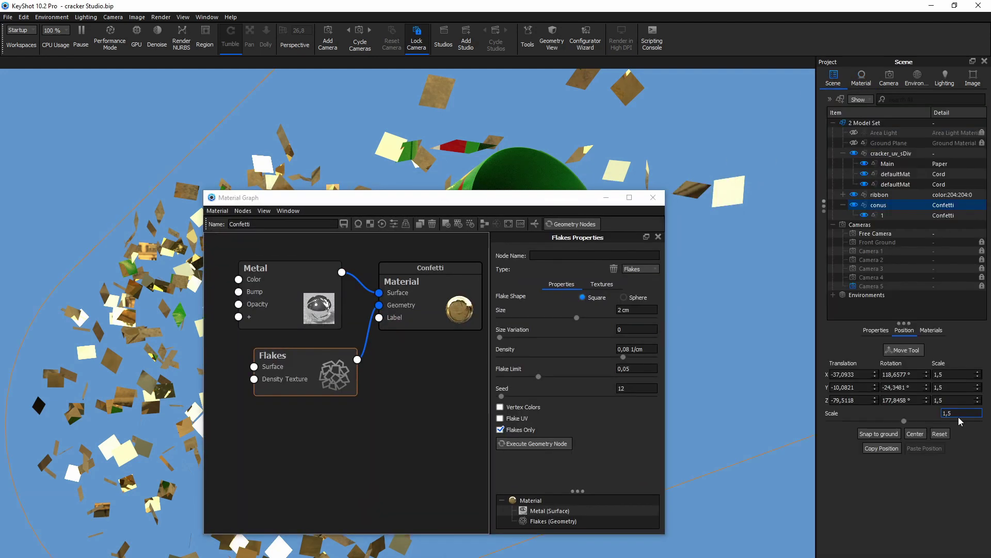
pyautogui.write('2')
pyautogui.press('Return')
pyautogui.moveTo(540, 197); pyautogui.dragTo(843, 405)
# - Regenerate the flakes at 2 cm size, 0,06 density, and seed 4
pyautogui.doubleClick(789, 372)
pyautogui.write('2')
pyautogui.press('Tab')
pyautogui.click(723, 286)
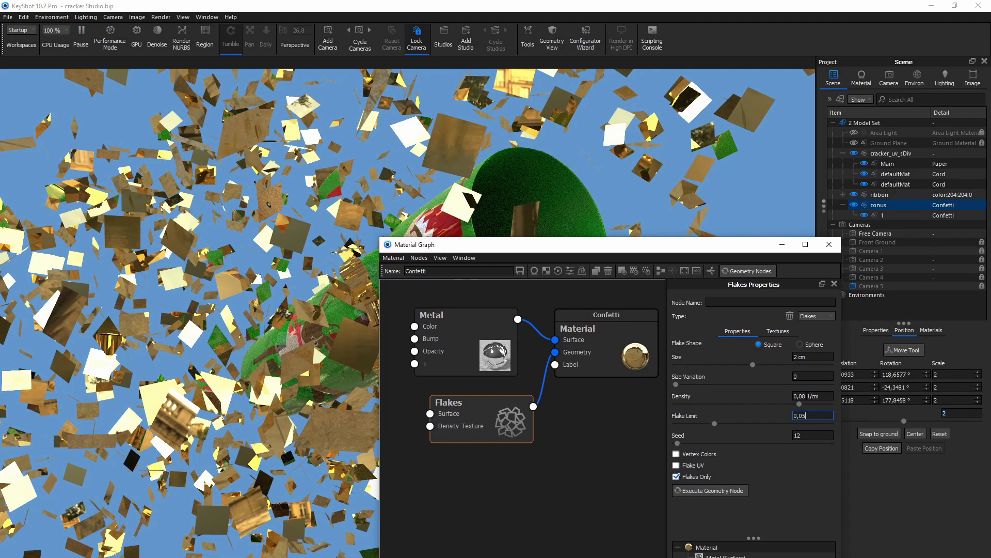
pyautogui.click(807, 396)
pyautogui.press('Return')
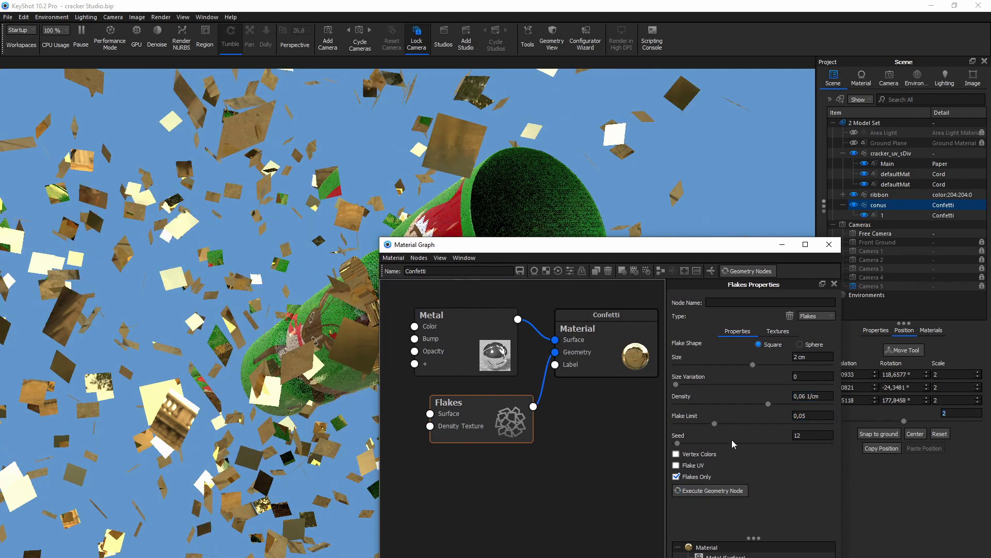
pyautogui.moveTo(654, 249); pyautogui.dragTo(846, 209)
pyautogui.click(795, 481)
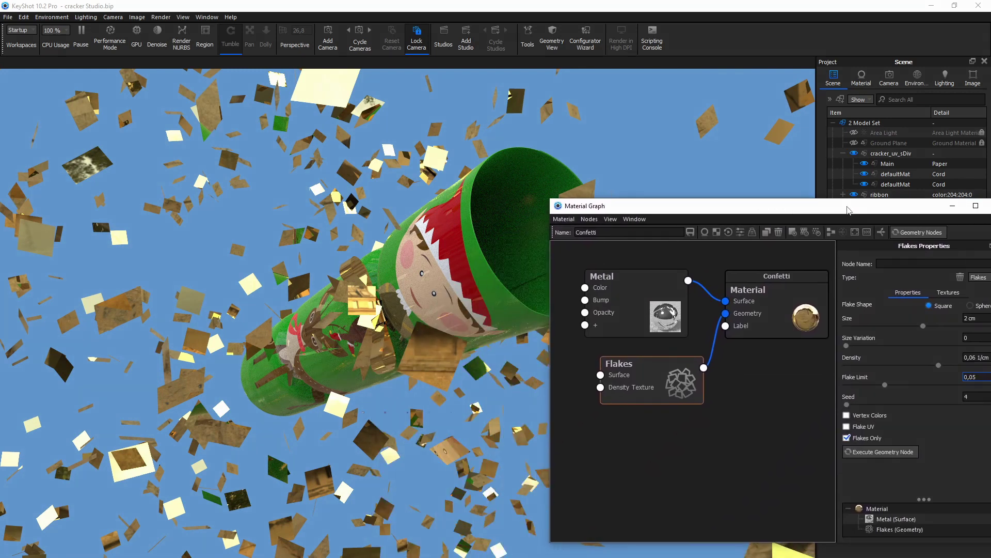
# - Add a Texture Map node to the Confetti graph loaded with star.png
pyautogui.rightClick(652, 447)
pyautogui.moveTo(723, 500)
pyautogui.click(778, 340)
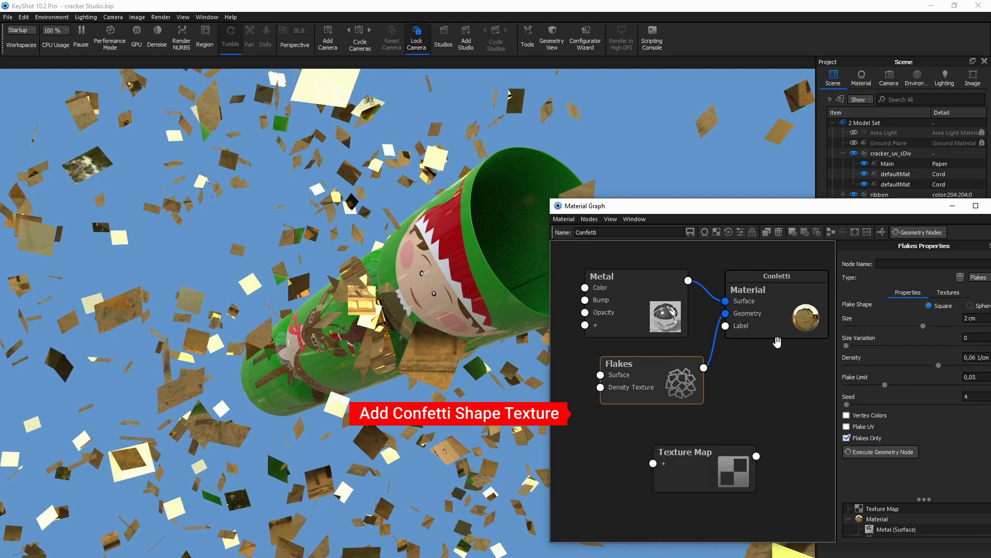
pyautogui.moveTo(735, 473); pyautogui.dragTo(682, 454)
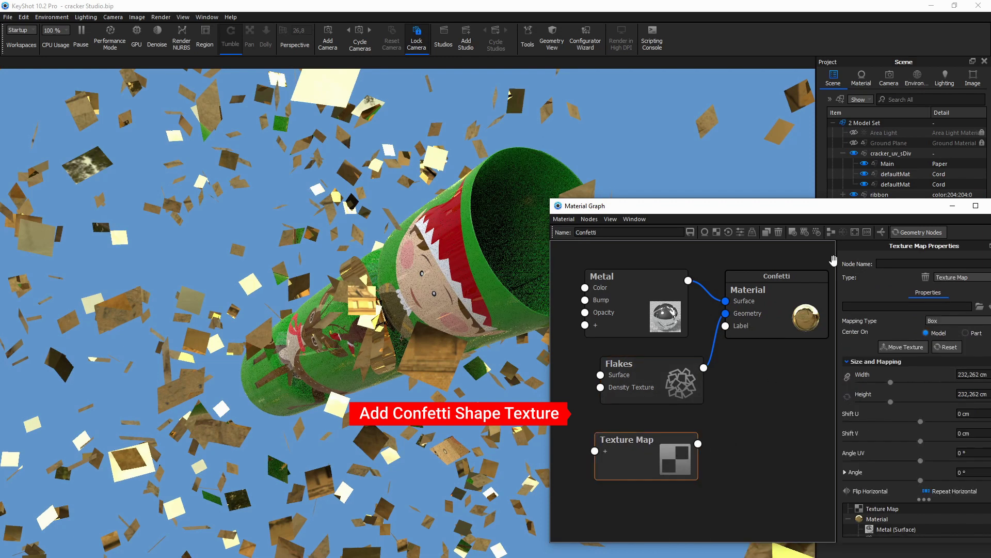
pyautogui.click(980, 307)
pyautogui.click(593, 405)
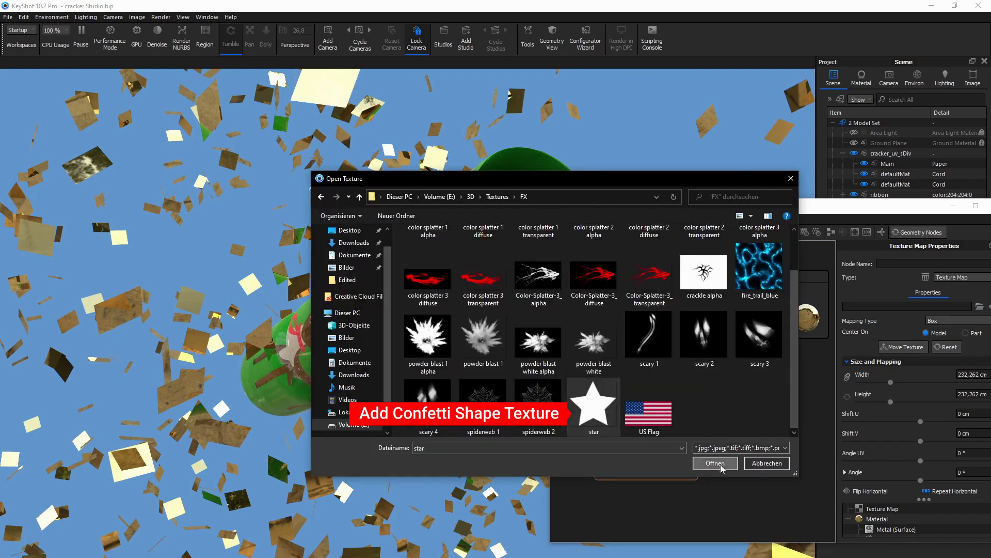
pyautogui.click(715, 460)
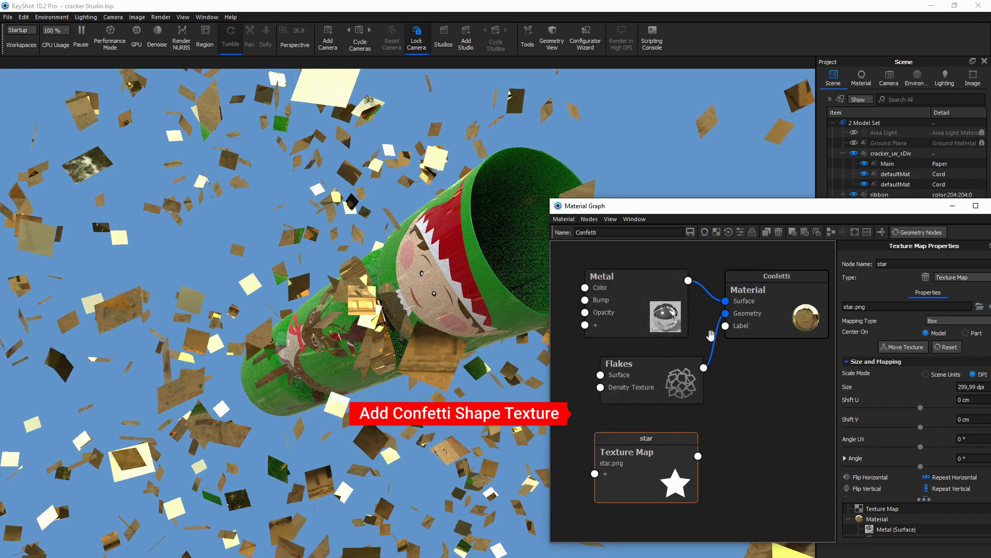
# - Rearrange the star, Metal, Flakes and Confetti material nodes into a tidy layout
pyautogui.moveTo(690, 450); pyautogui.dragTo(649, 444)
pyautogui.moveTo(737, 332); pyautogui.dragTo(784, 350)
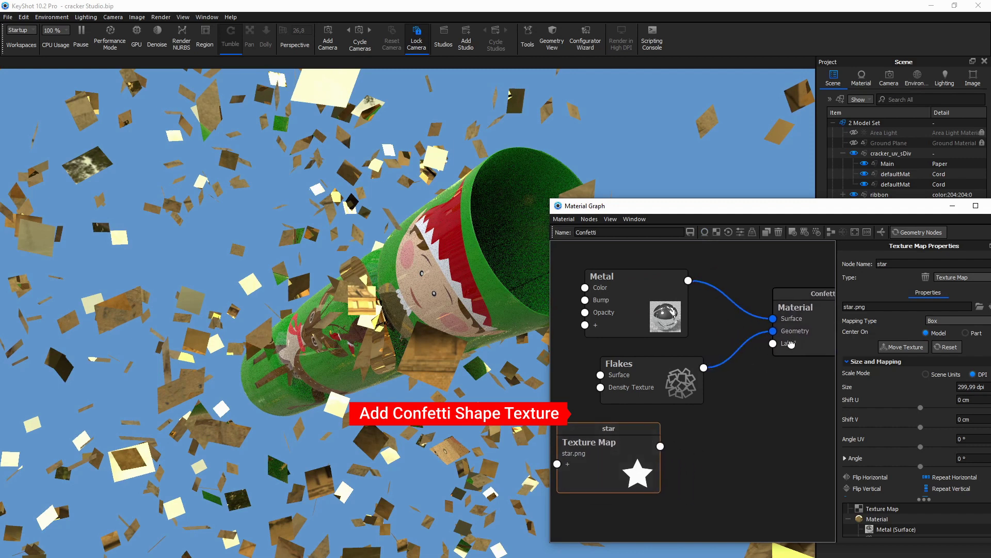
pyautogui.moveTo(663, 318); pyautogui.dragTo(699, 320)
pyautogui.moveTo(678, 378); pyautogui.dragTo(701, 383)
pyautogui.moveTo(792, 327); pyautogui.dragTo(834, 331)
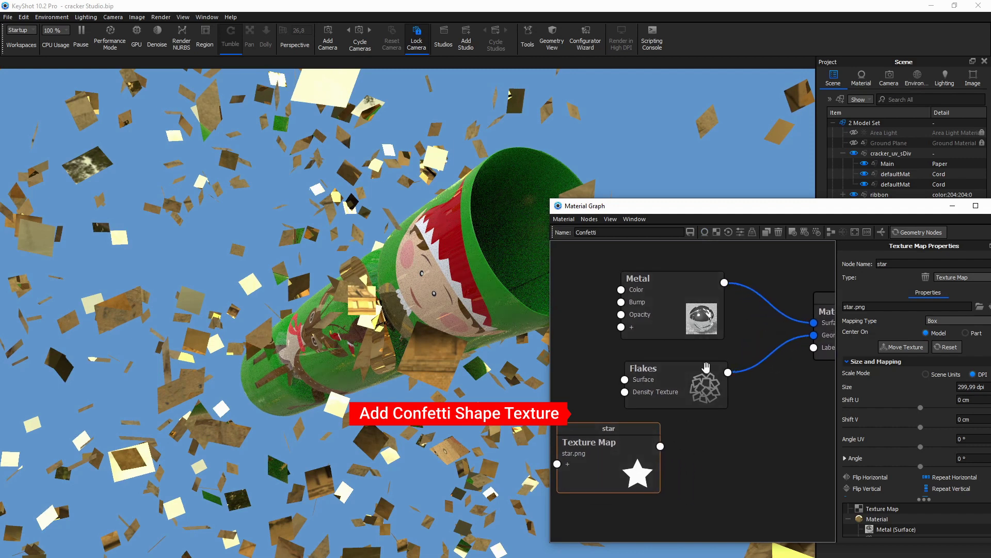
pyautogui.moveTo(688, 374); pyautogui.dragTo(724, 378)
pyautogui.moveTo(623, 443); pyautogui.dragTo(584, 375)
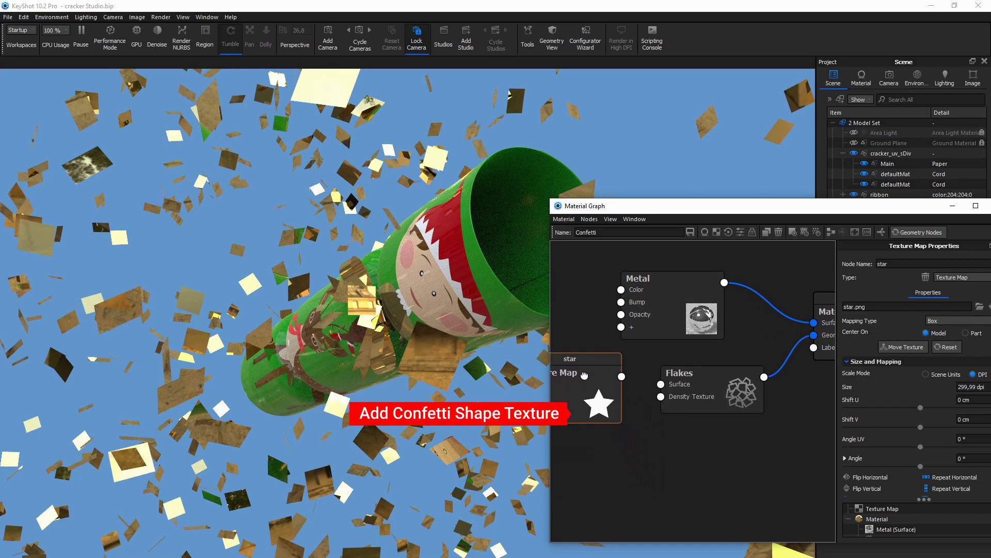
pyautogui.moveTo(699, 206); pyautogui.dragTo(579, 143)
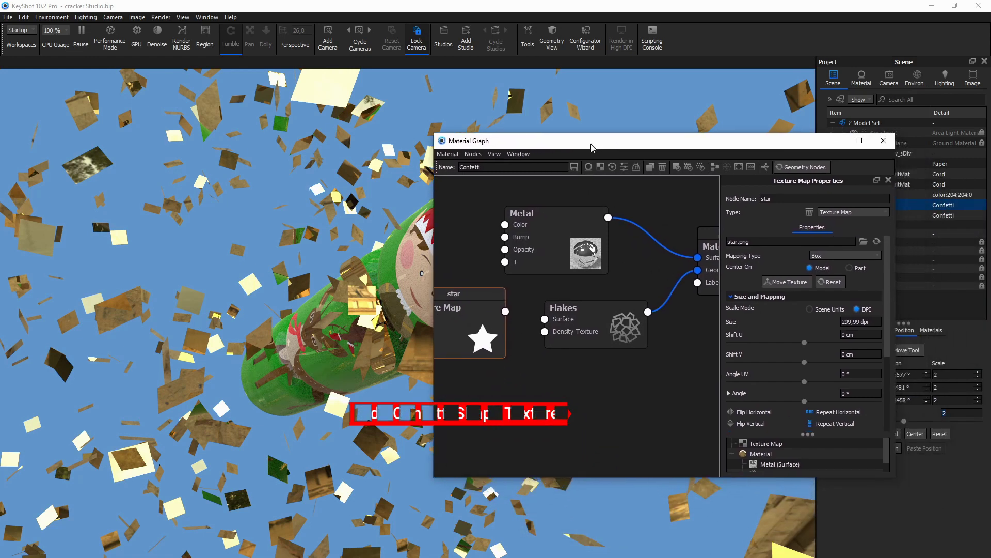
# - Enable Flake UV, wire the star texture into the Metal's Opacity, and set UV mapping
pyautogui.click(592, 313)
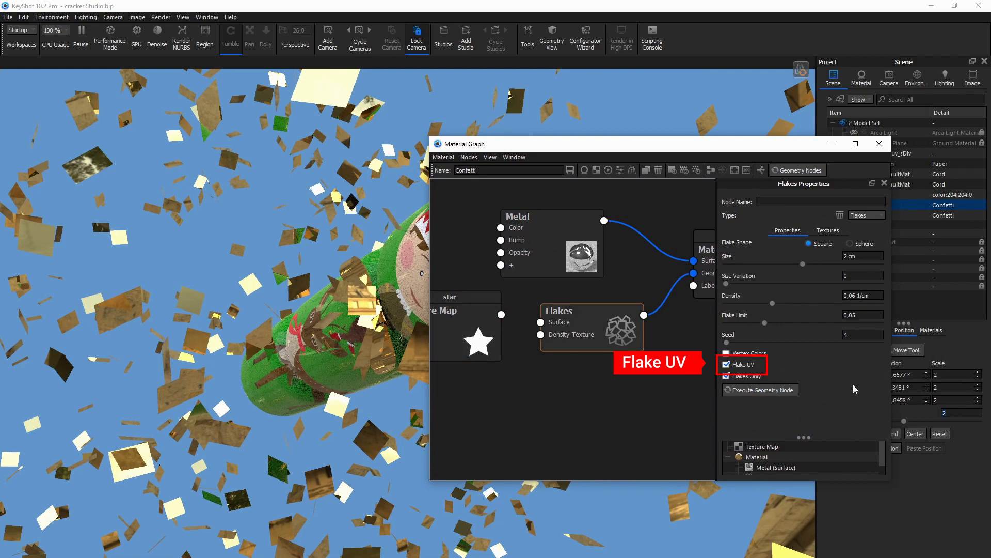
pyautogui.moveTo(522, 272); pyautogui.dragTo(557, 279)
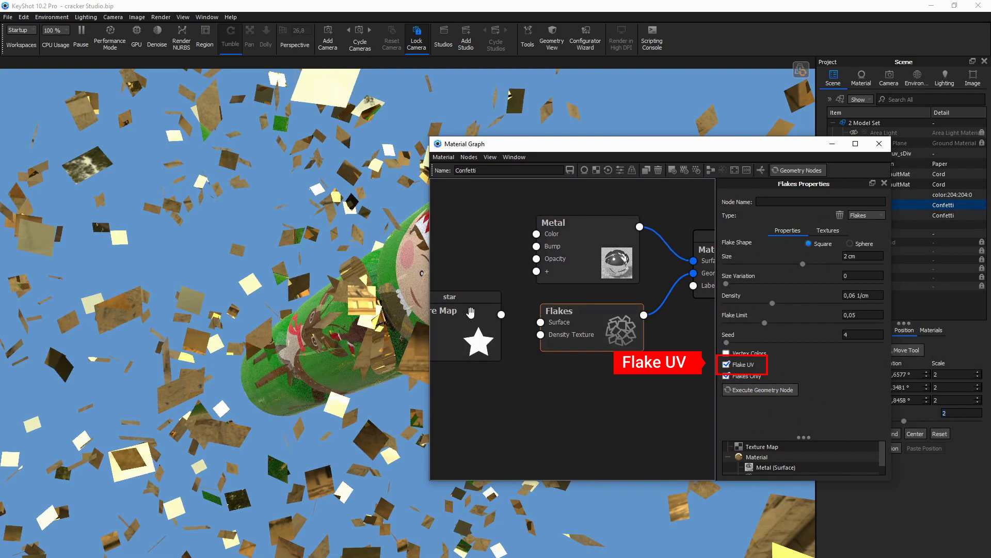
pyautogui.moveTo(470, 312); pyautogui.dragTo(537, 259)
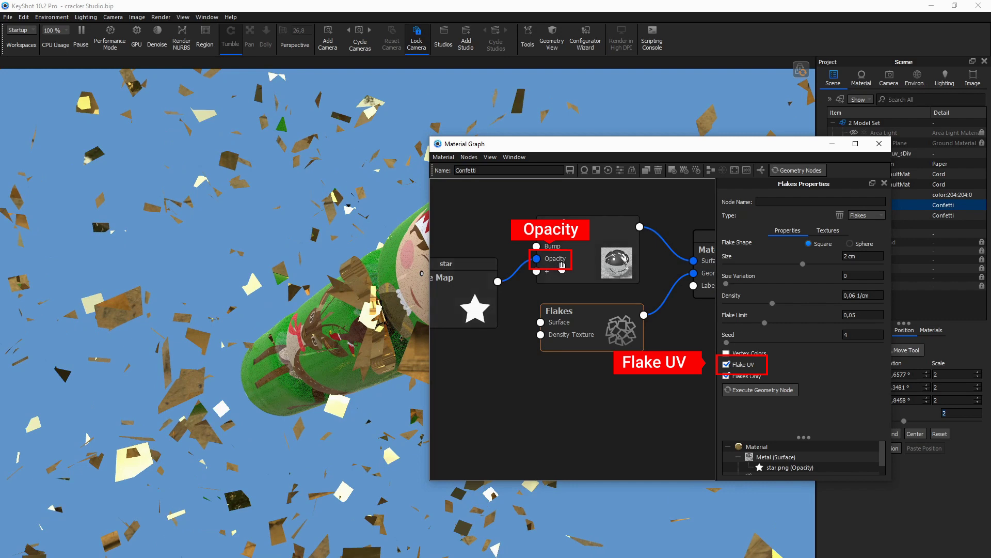
pyautogui.click(477, 297)
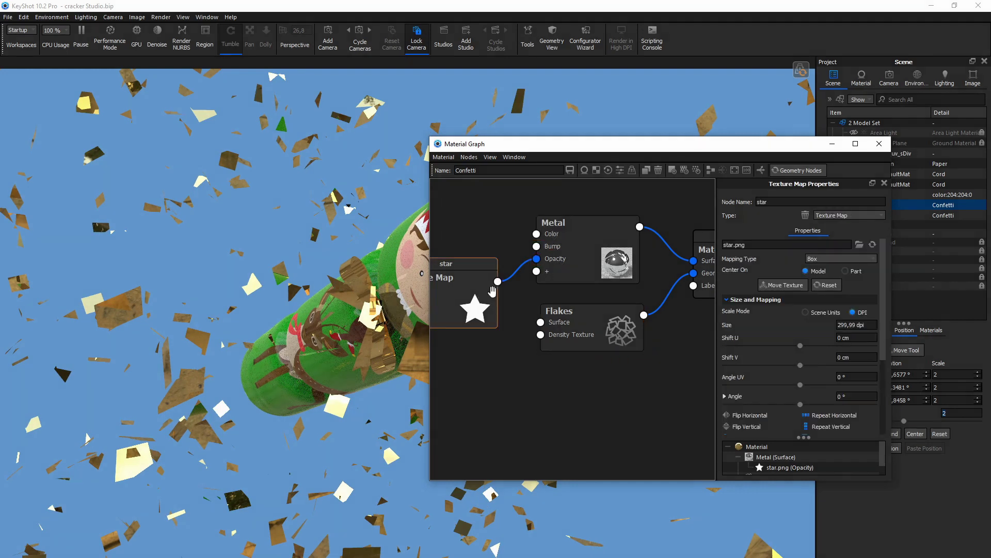
pyautogui.click(872, 261)
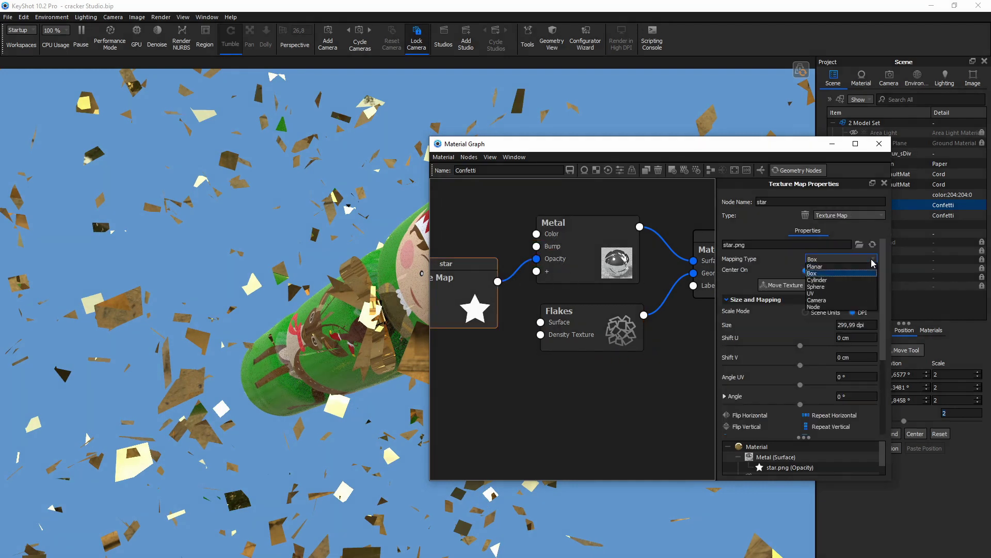
pyautogui.click(842, 293)
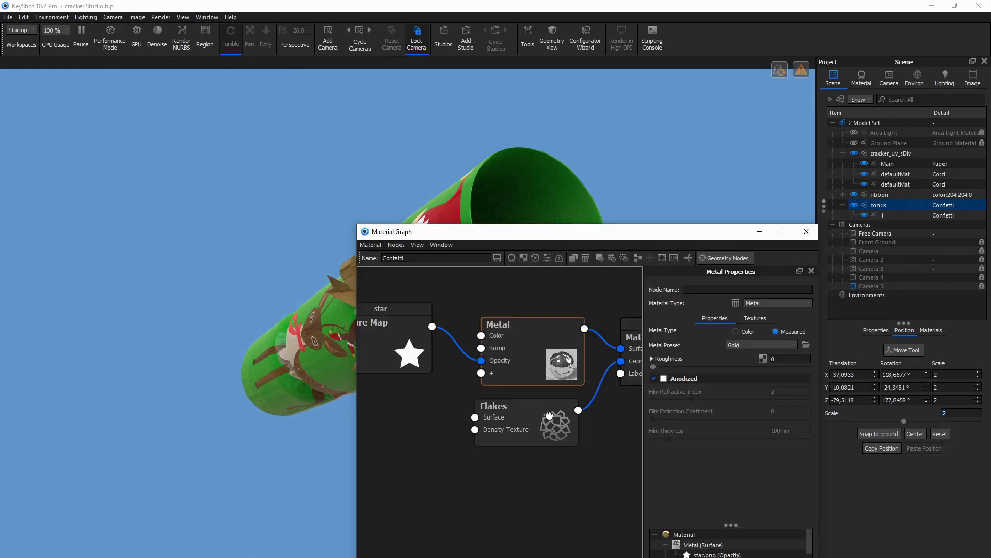
# - Regenerate the star confetti, trying seed 5 then settling on seed 6, and close the graph
pyautogui.click(719, 259)
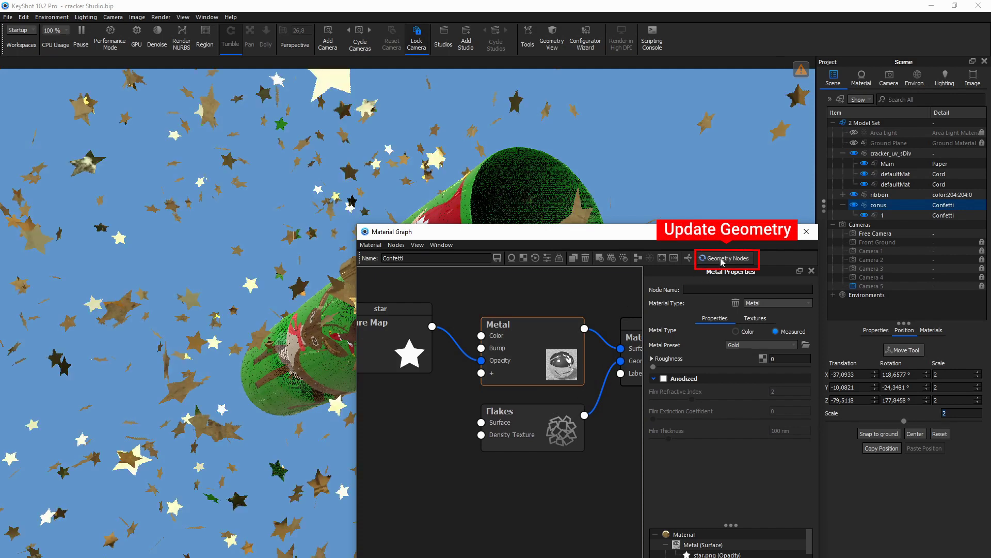
pyautogui.moveTo(657, 237); pyautogui.dragTo(631, 218)
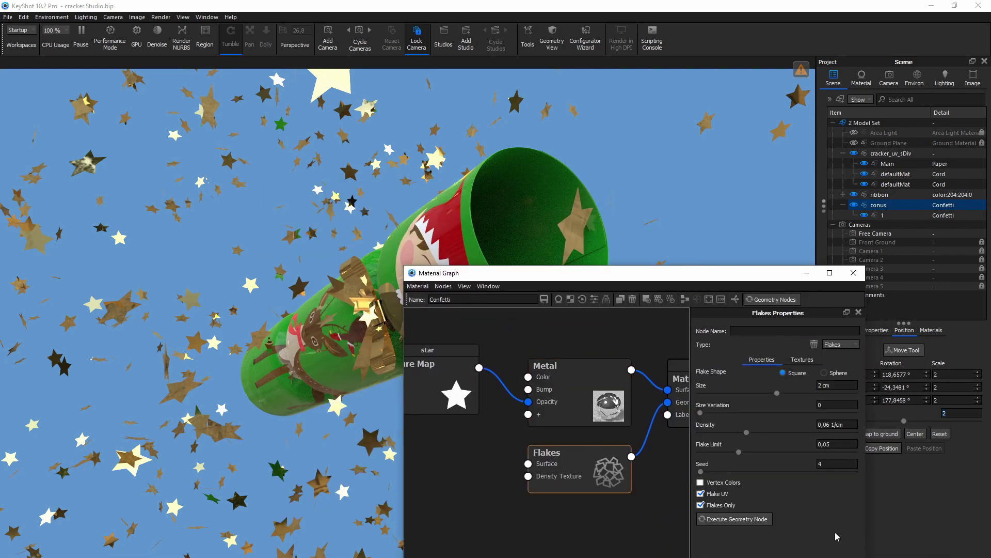
pyautogui.moveTo(829, 464); pyautogui.dragTo(814, 462)
pyautogui.write('5')
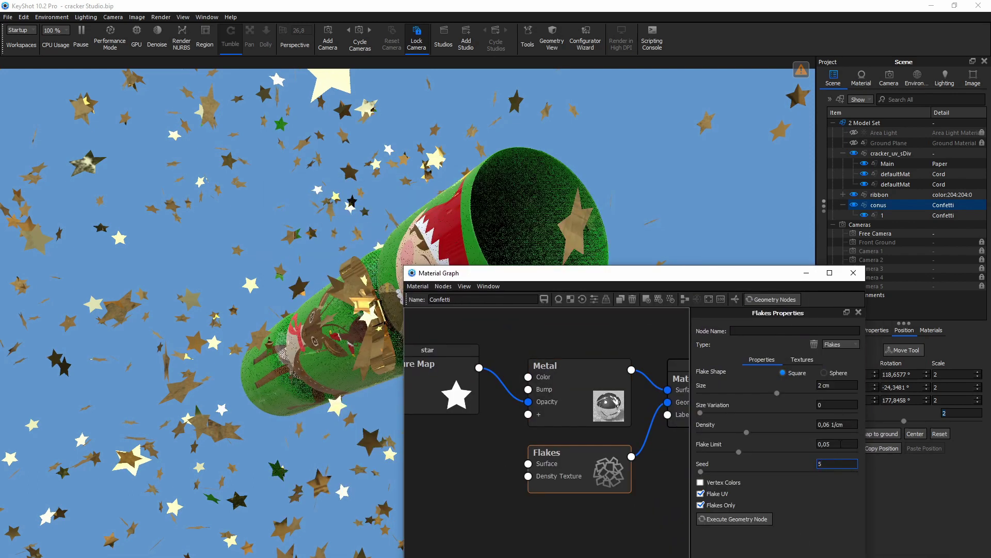
pyautogui.click(776, 297)
pyautogui.moveTo(710, 271); pyautogui.dragTo(827, 197)
pyautogui.moveTo(946, 390); pyautogui.dragTo(931, 390)
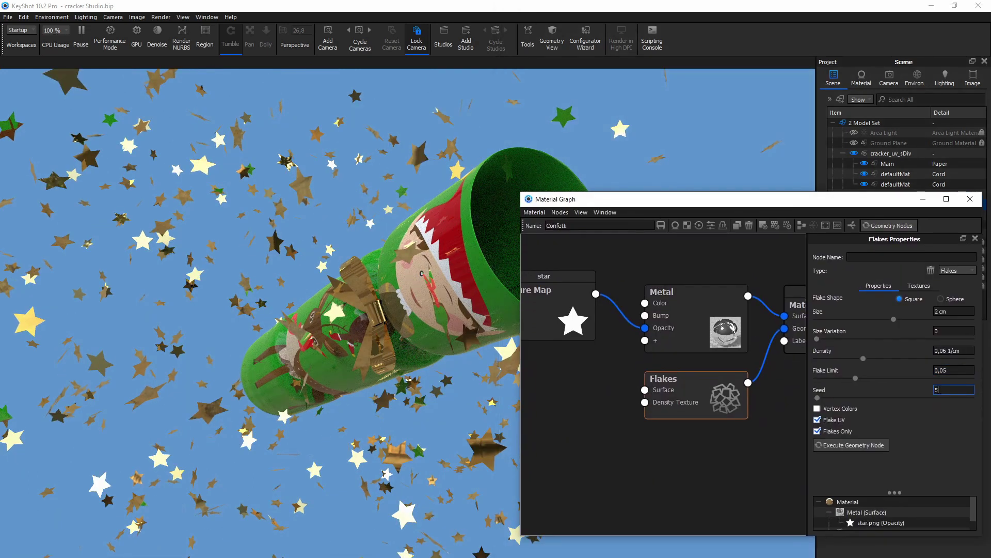
pyautogui.write('6')
pyautogui.click(895, 226)
pyautogui.moveTo(811, 200); pyautogui.dragTo(624, 214)
pyautogui.click(788, 212)
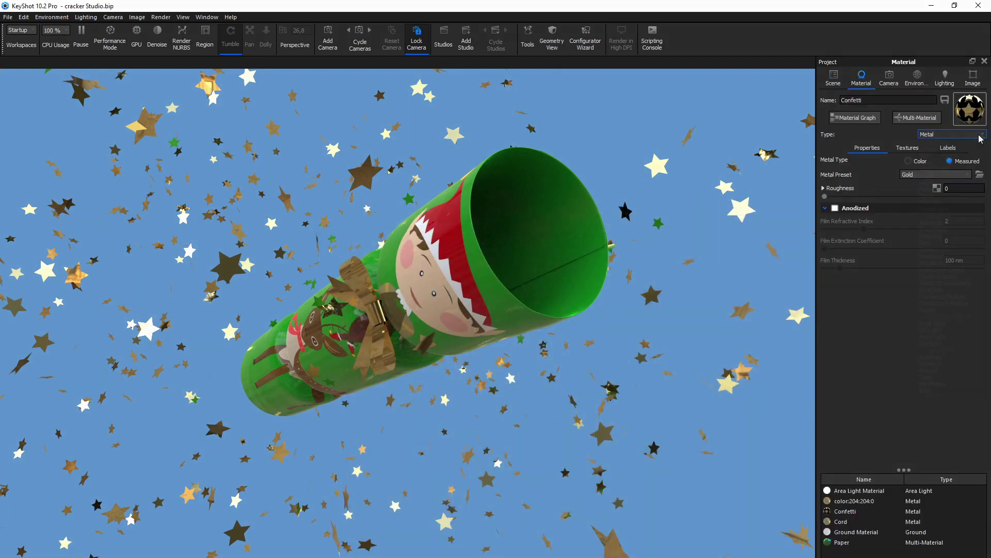
# - Change the Confetti material type to Diffuse and select its Color texture slot
pyautogui.click(982, 135)
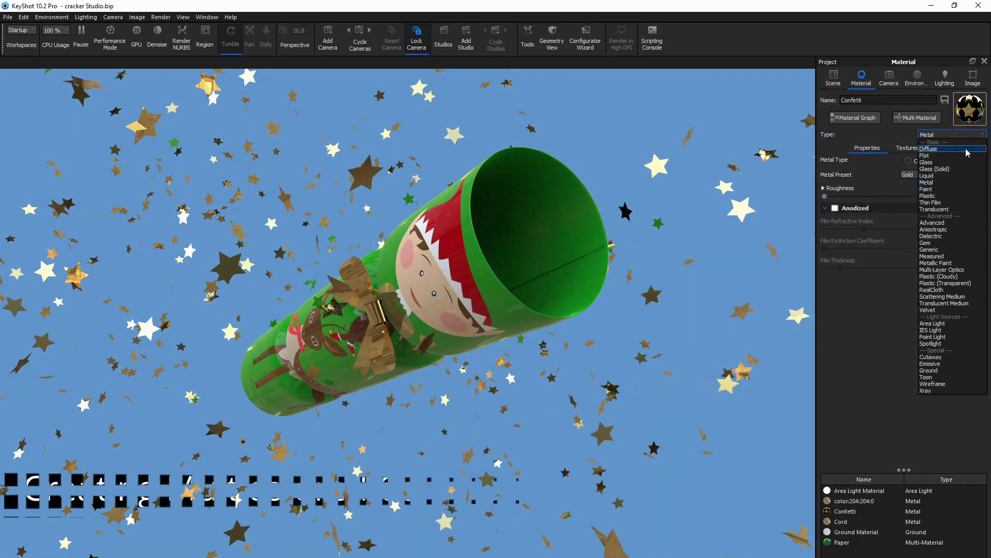
pyautogui.click(967, 151)
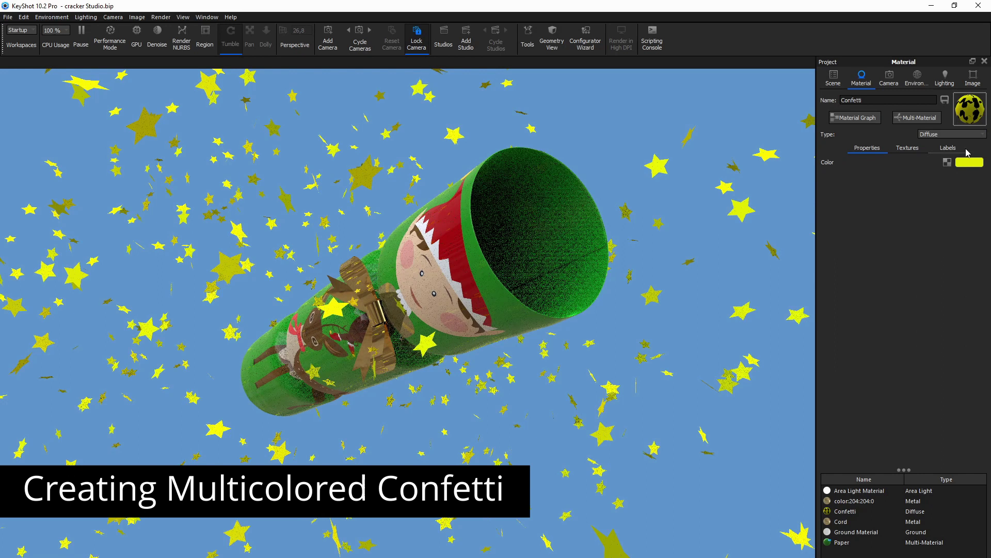
pyautogui.click(913, 149)
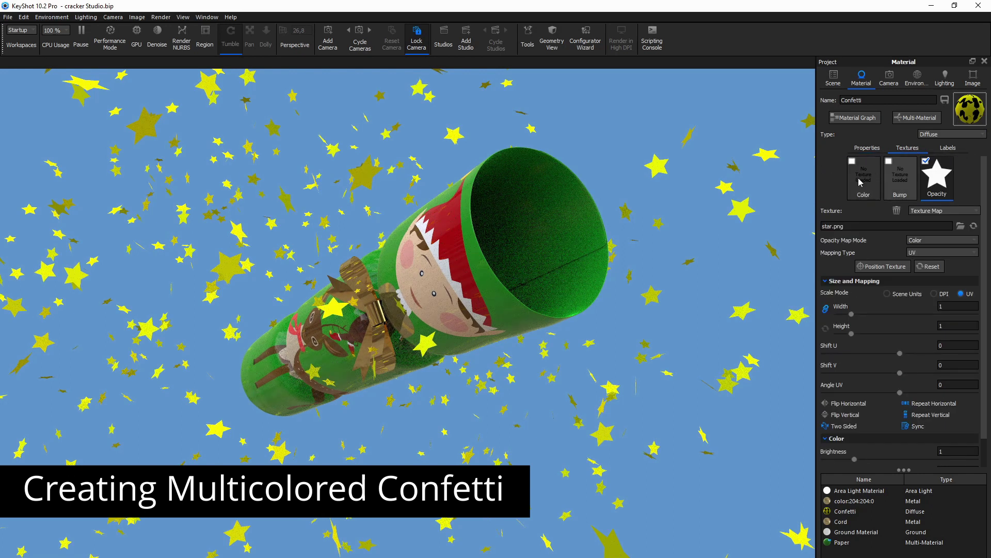
pyautogui.click(860, 197)
pyautogui.click(981, 212)
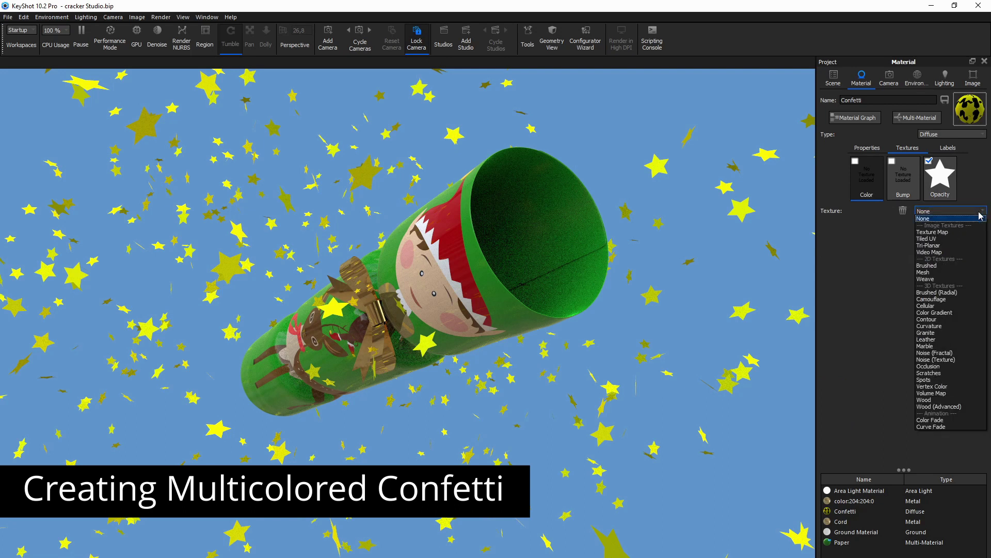
# - Apply a spherical Color Gradient to the confetti colour and reduce its scale to 110 cm
pyautogui.click(946, 312)
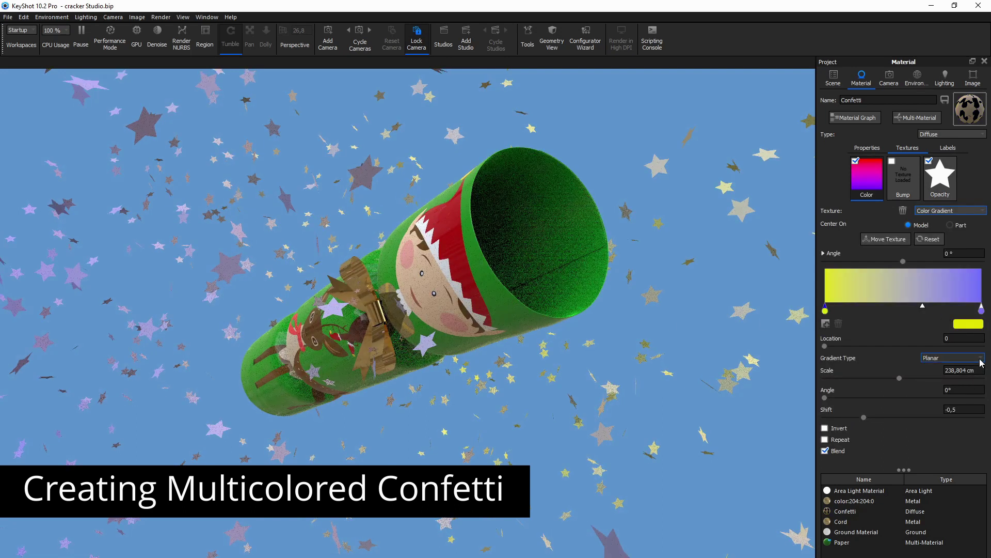
pyautogui.click(980, 363)
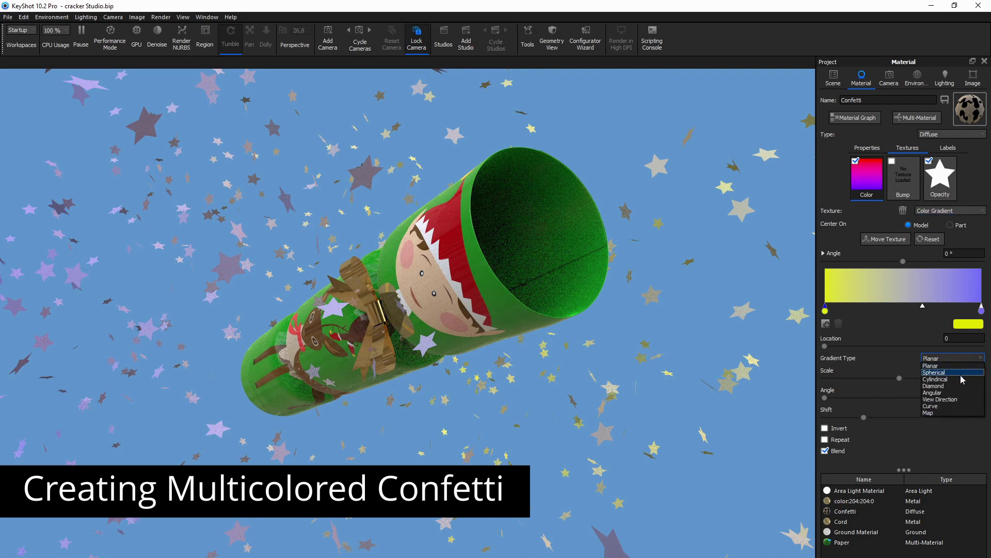
pyautogui.click(958, 372)
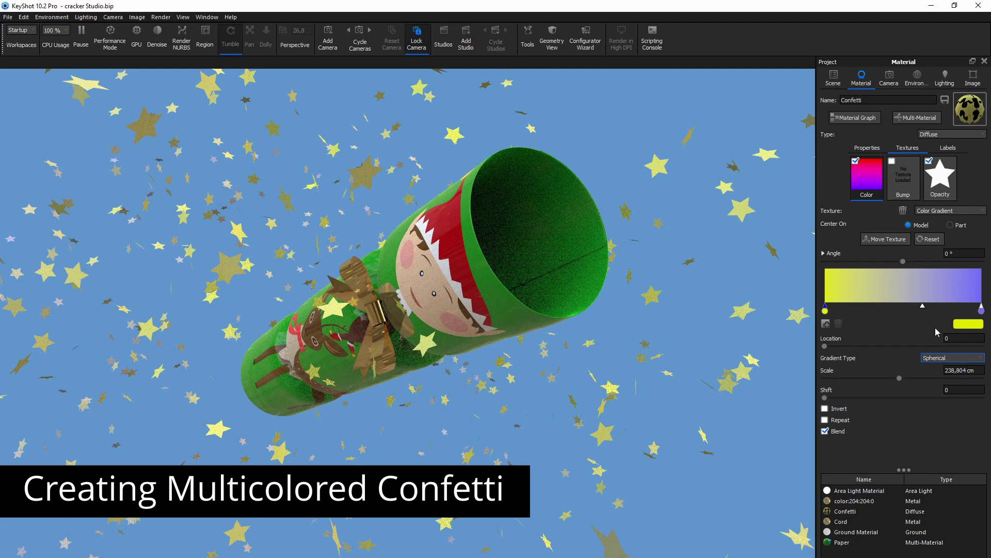
pyautogui.click(898, 381)
pyautogui.moveTo(897, 380); pyautogui.dragTo(860, 379)
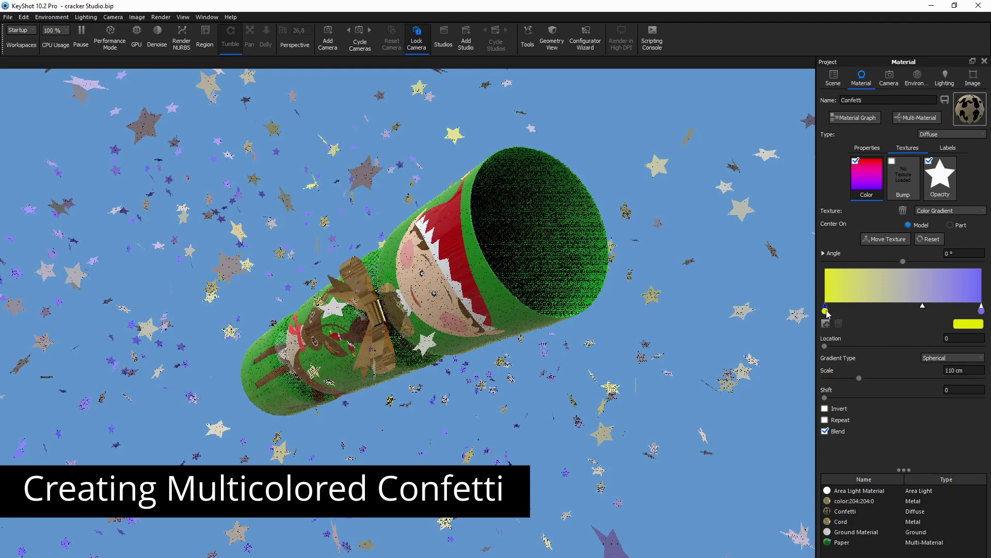
# - Brighten the yellow end of the Confetti gradient to full value
pyautogui.click(968, 324)
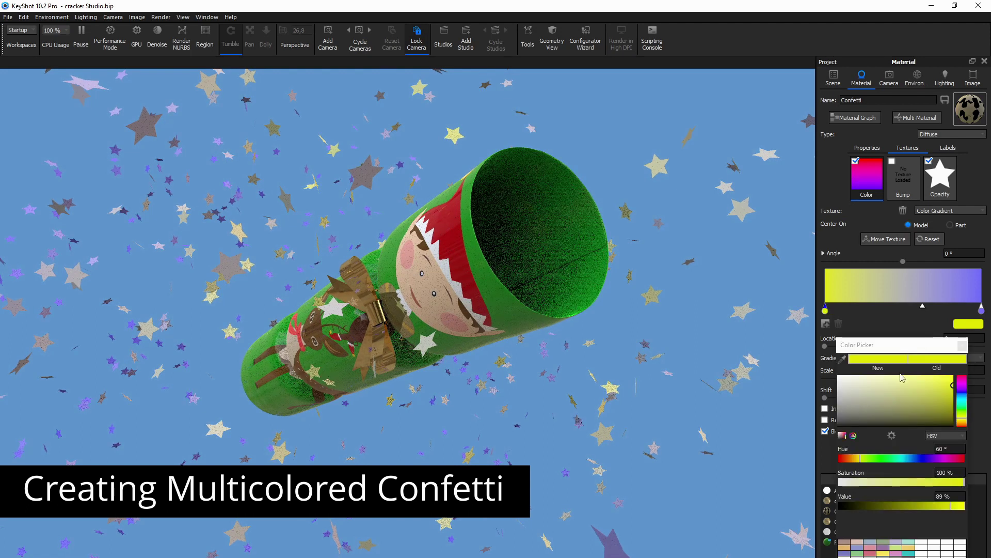
pyautogui.click(954, 376)
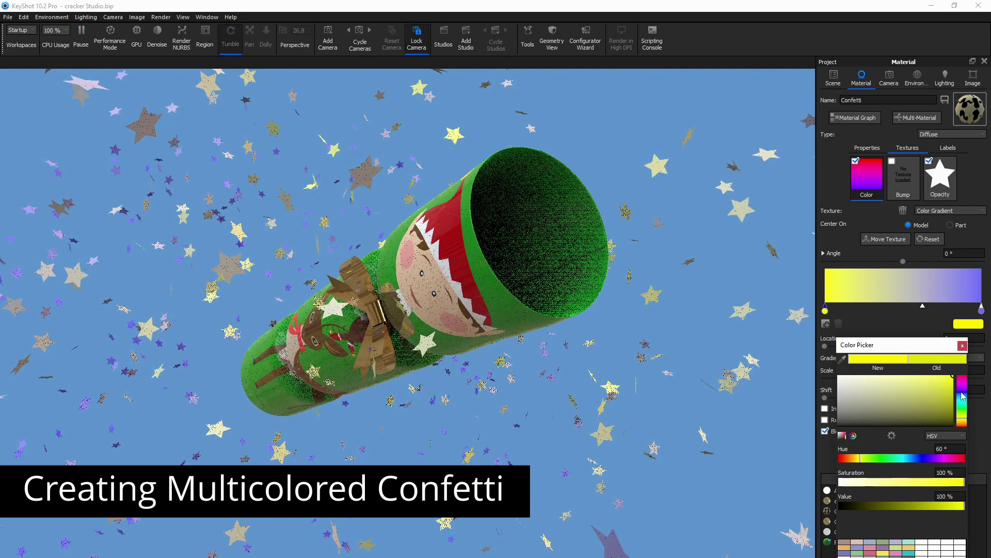
pyautogui.click(963, 345)
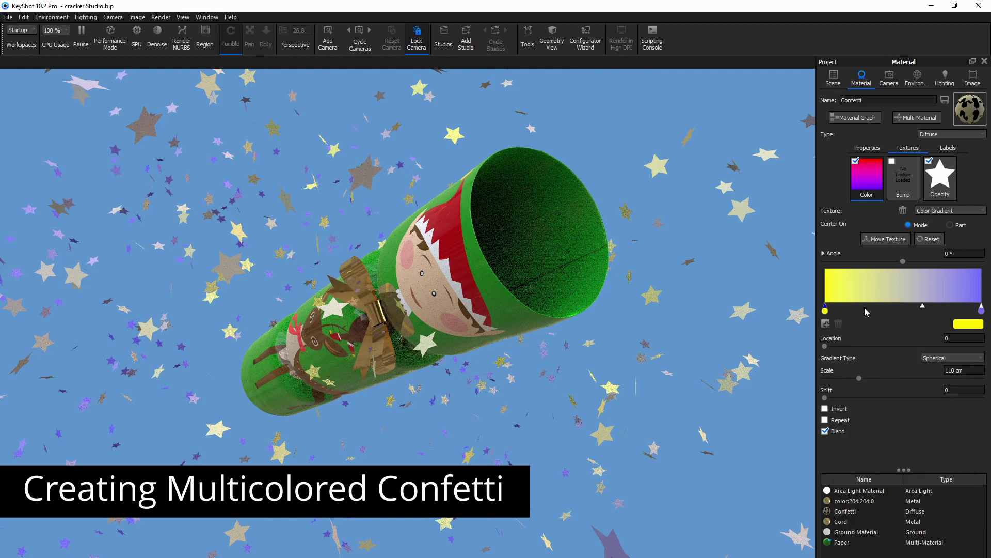
# - Add a middle gradient stop and make it fully saturated, bright red
pyautogui.click(827, 325)
pyautogui.moveTo(900, 311); pyautogui.dragTo(873, 310)
pyautogui.click(968, 323)
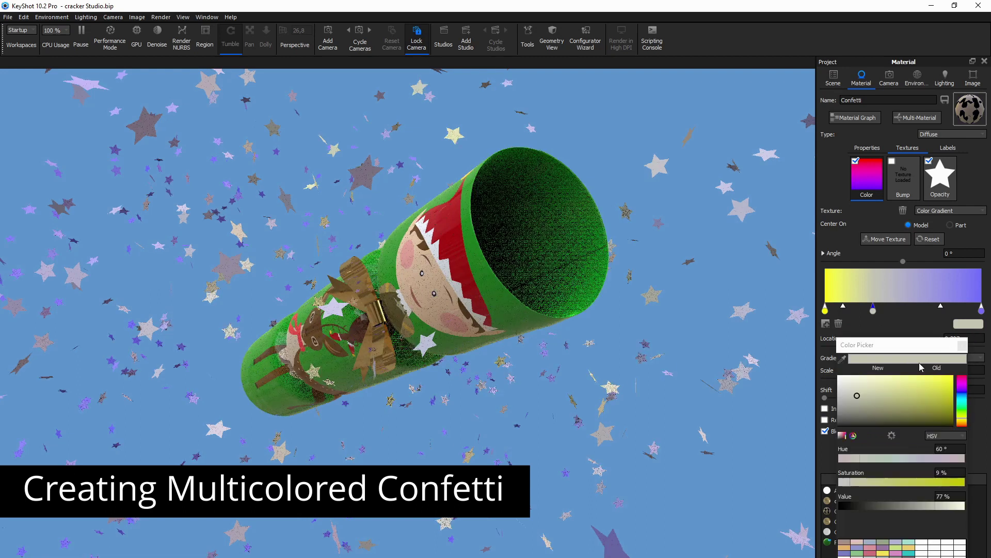
pyautogui.click(953, 377)
pyautogui.moveTo(963, 383); pyautogui.dragTo(964, 379)
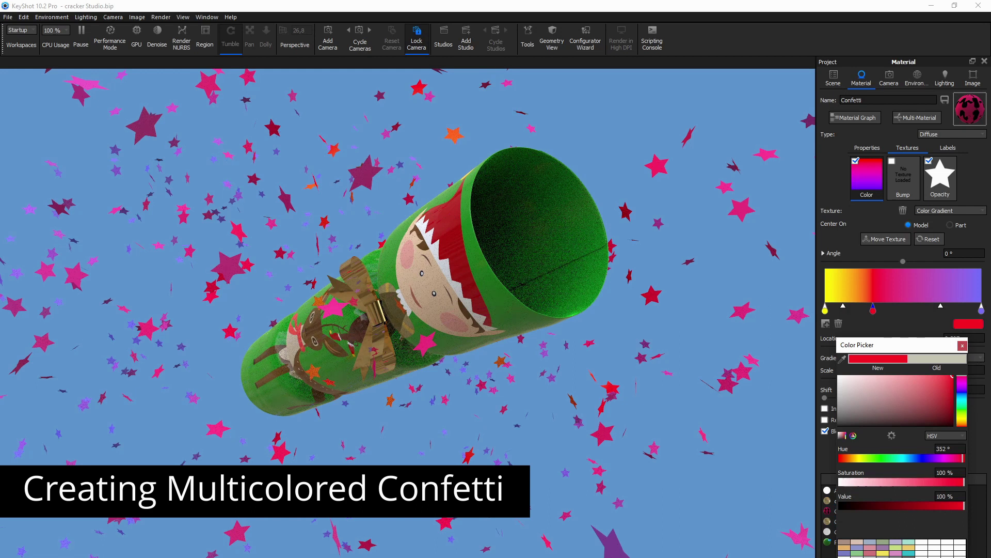
pyautogui.click(843, 336)
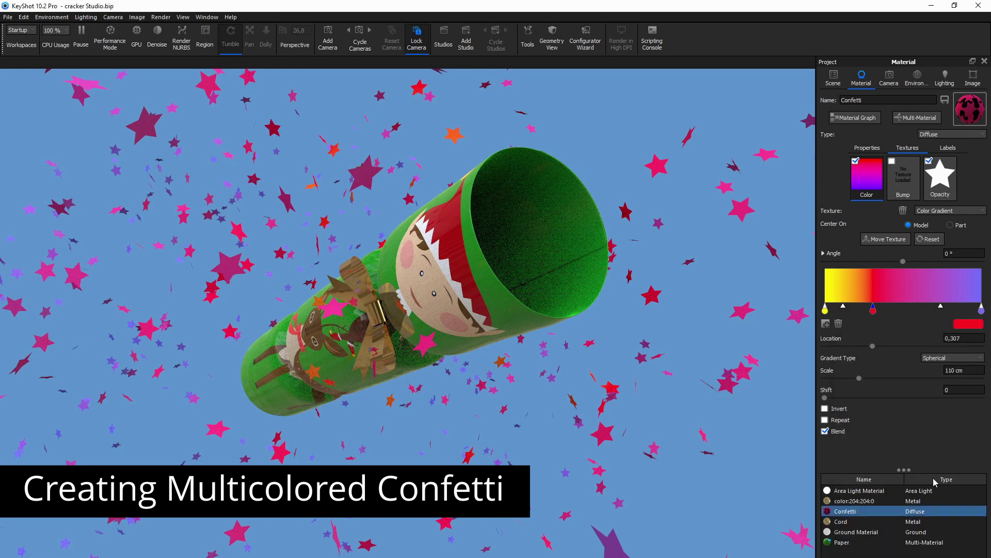
# - Add another stop at location 0,673 and set it to saturated bright green
pyautogui.click(826, 324)
pyautogui.moveTo(927, 310); pyautogui.dragTo(932, 311)
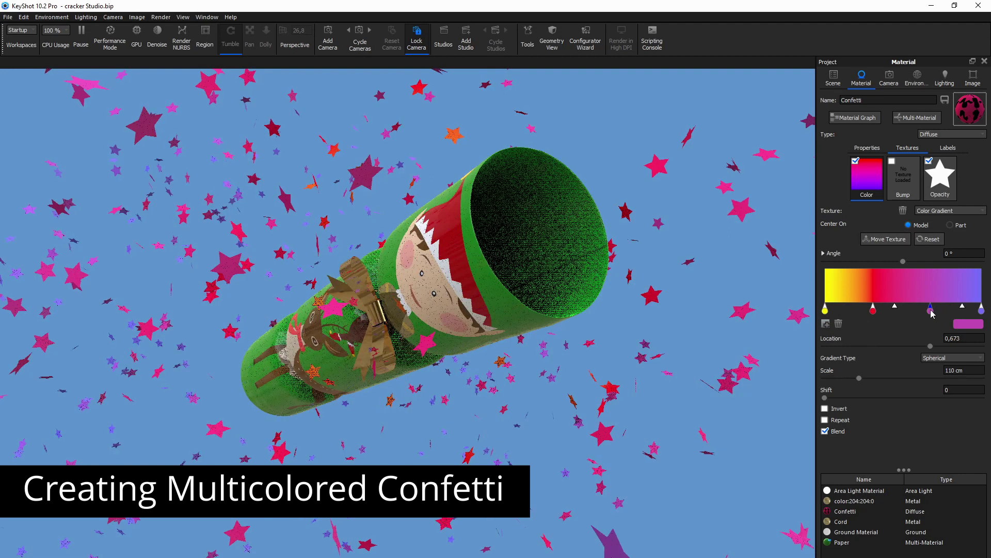
pyautogui.doubleClick(932, 310)
pyautogui.click(963, 413)
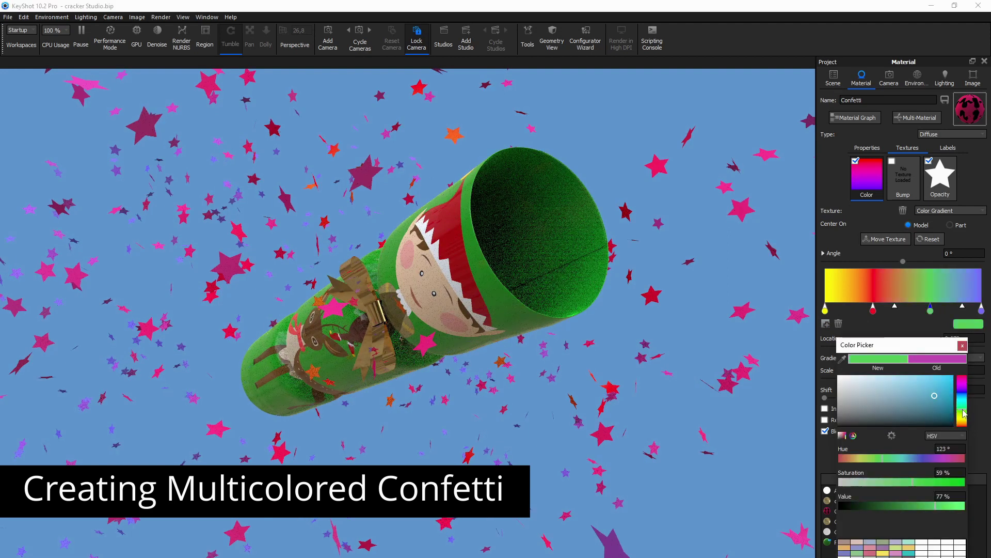
pyautogui.click(954, 379)
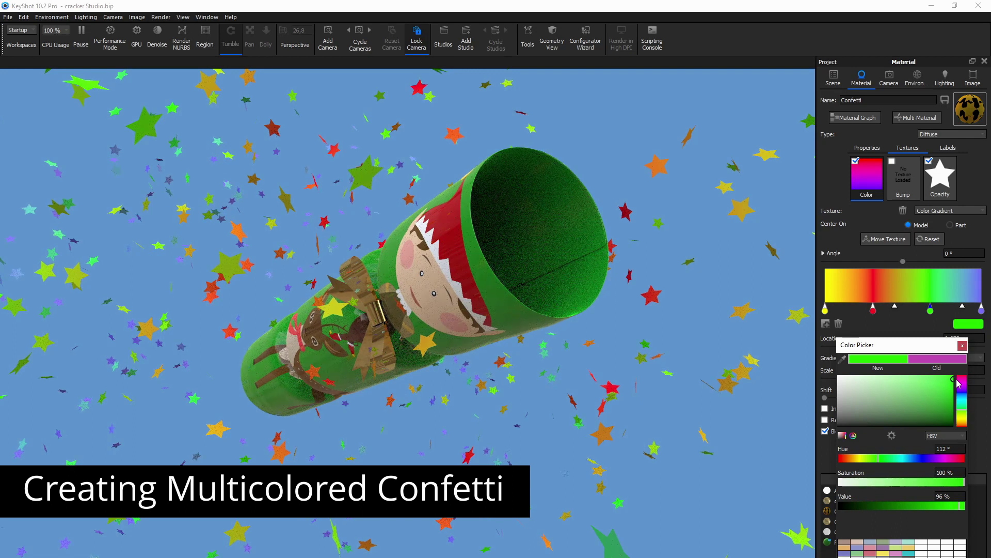
pyautogui.press('Escape')
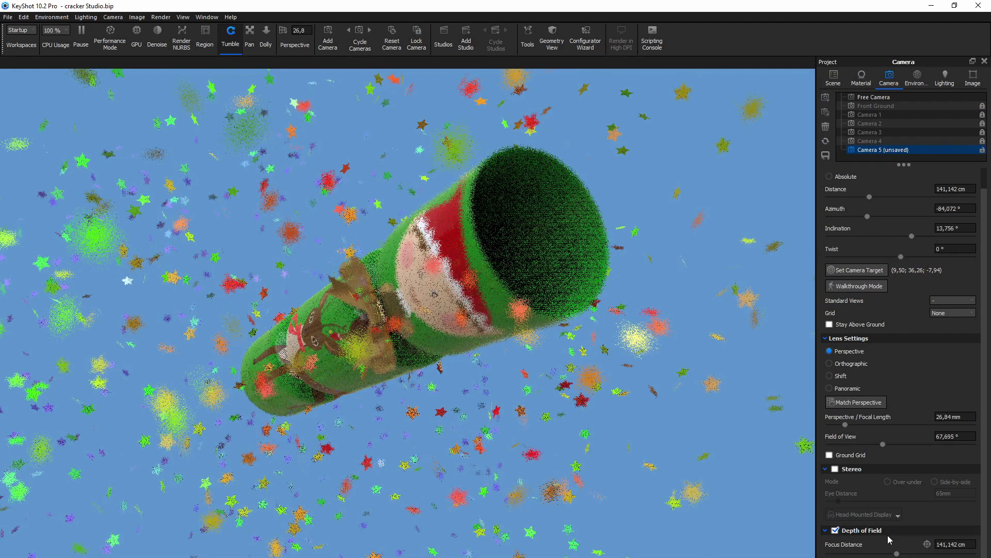
# - Pick the elf's face as the depth-of-field focus point, giving an 84,59 cm focus distance
pyautogui.click(927, 544)
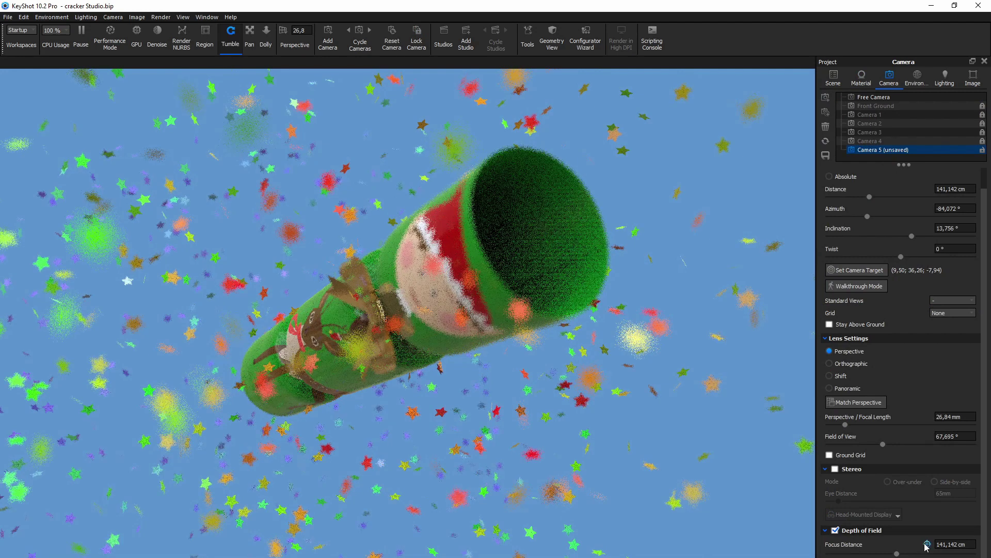
pyautogui.click(453, 281)
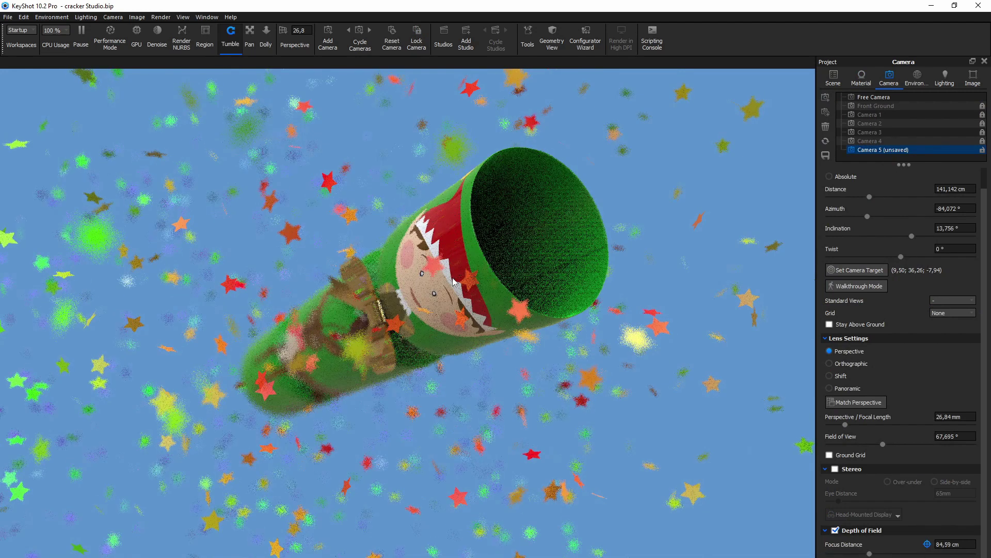
pyautogui.click(949, 545)
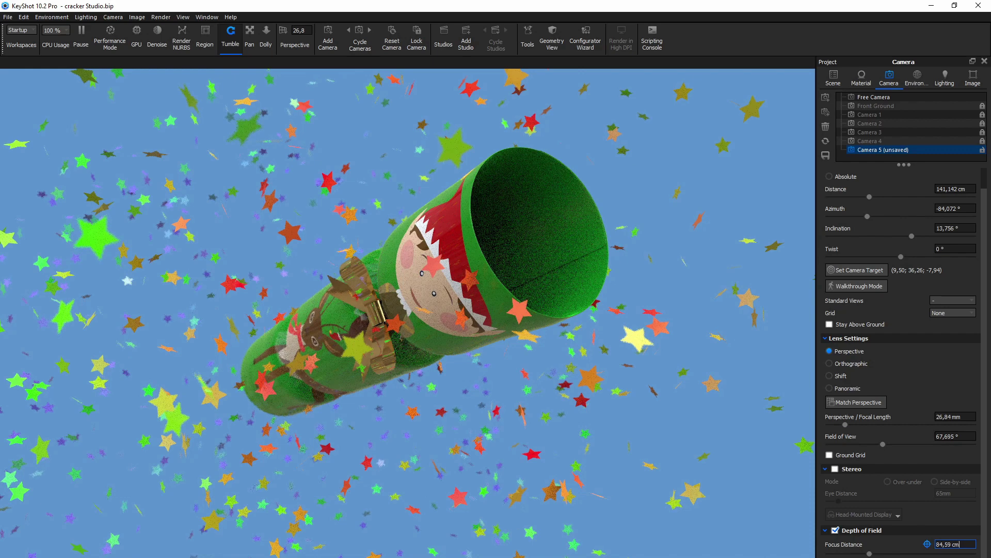
pyautogui.press('Return')
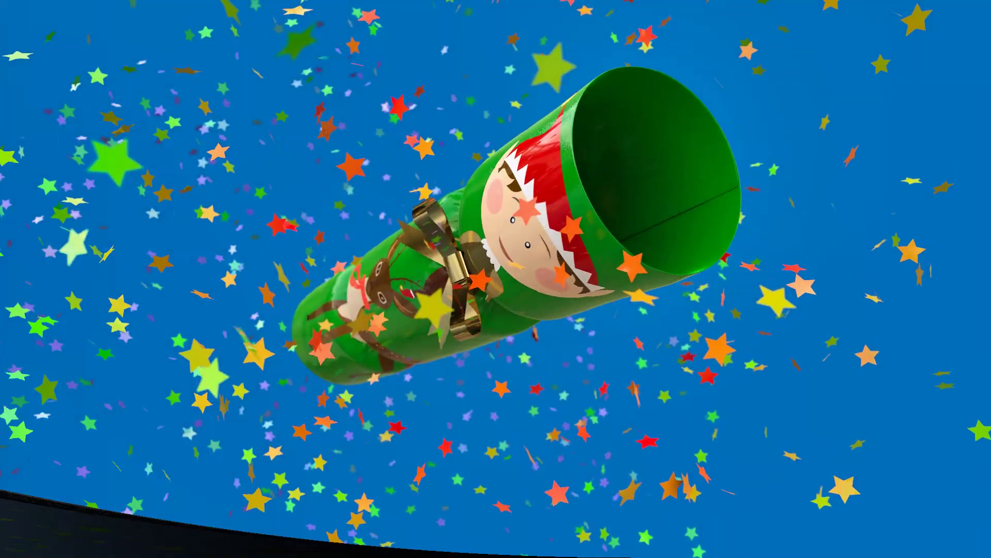